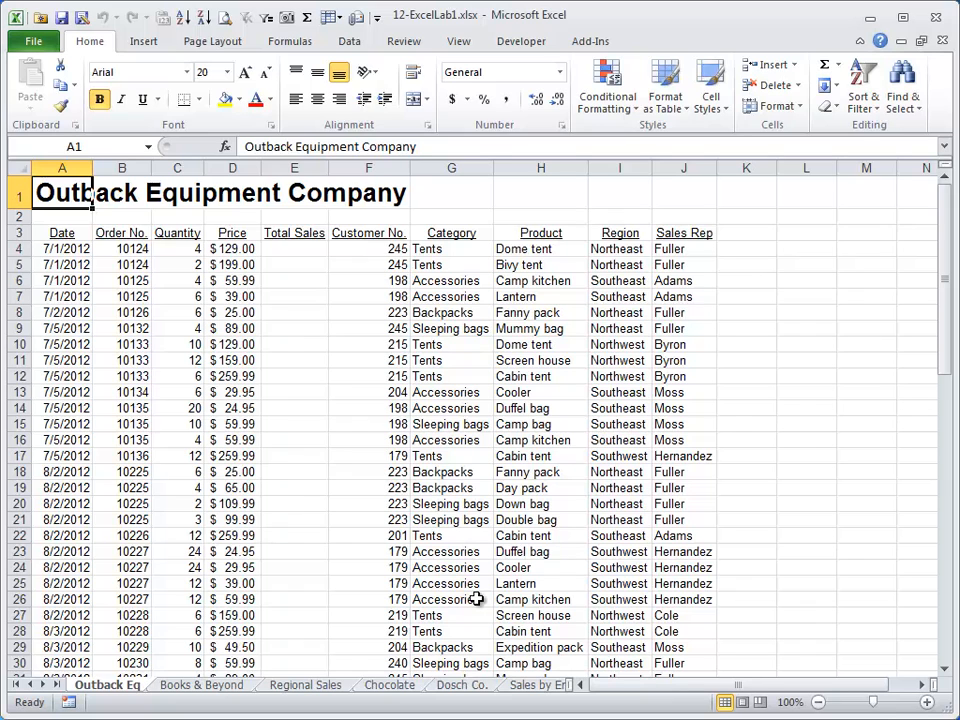
Look through the Books & Beyond, Regional Sales, Chocolate and Dosch Co. worksheets and return to Outback Eq.
click(205, 686)
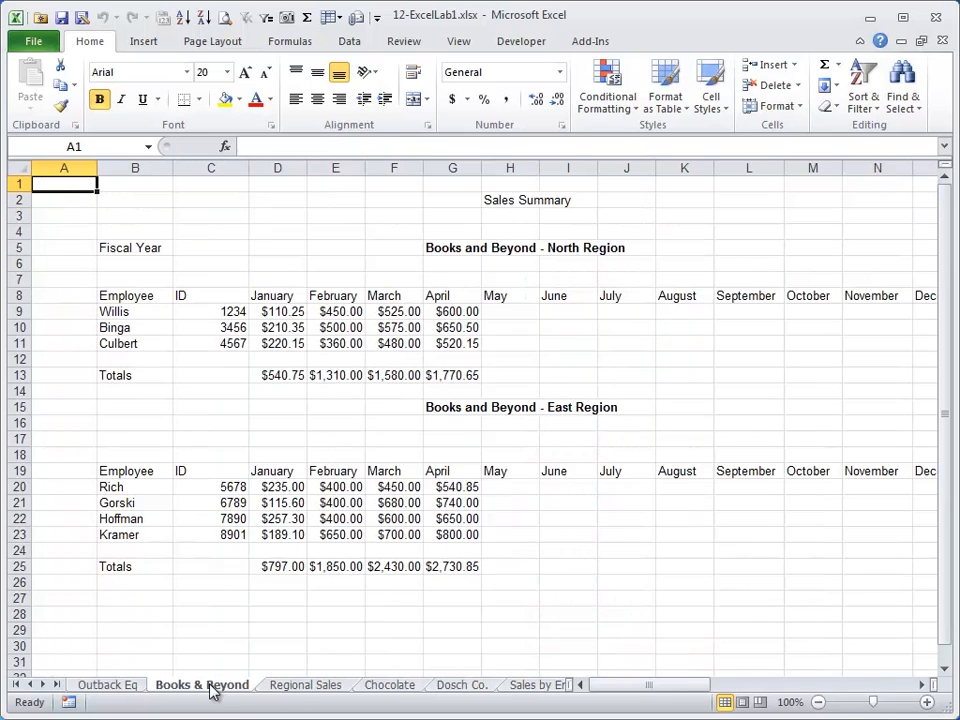
click(318, 687)
click(389, 686)
click(465, 688)
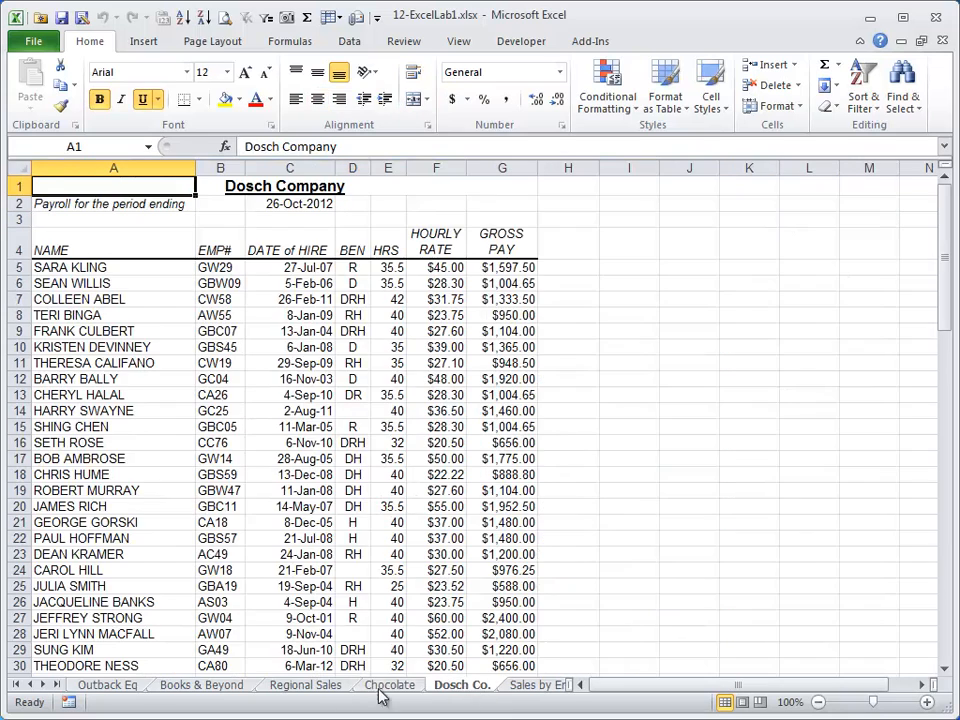
click(110, 688)
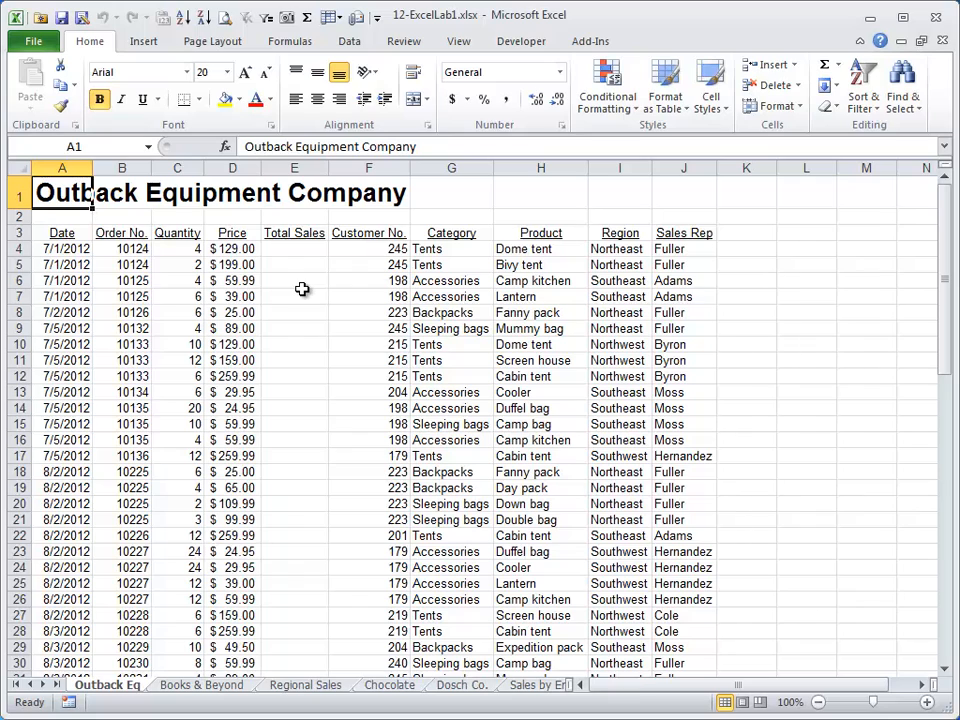
Move to the Total Sales heading in E3 and select the whole of column E.
key(Right)
key(Right)
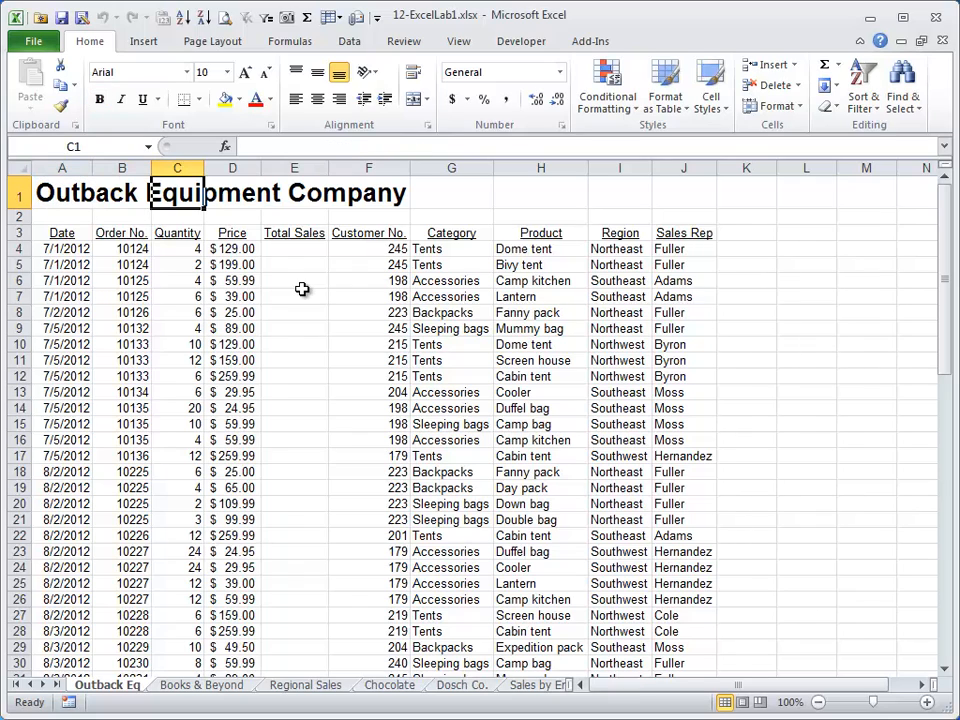
key(Down)
key(Down)
key(Right)
key(Right)
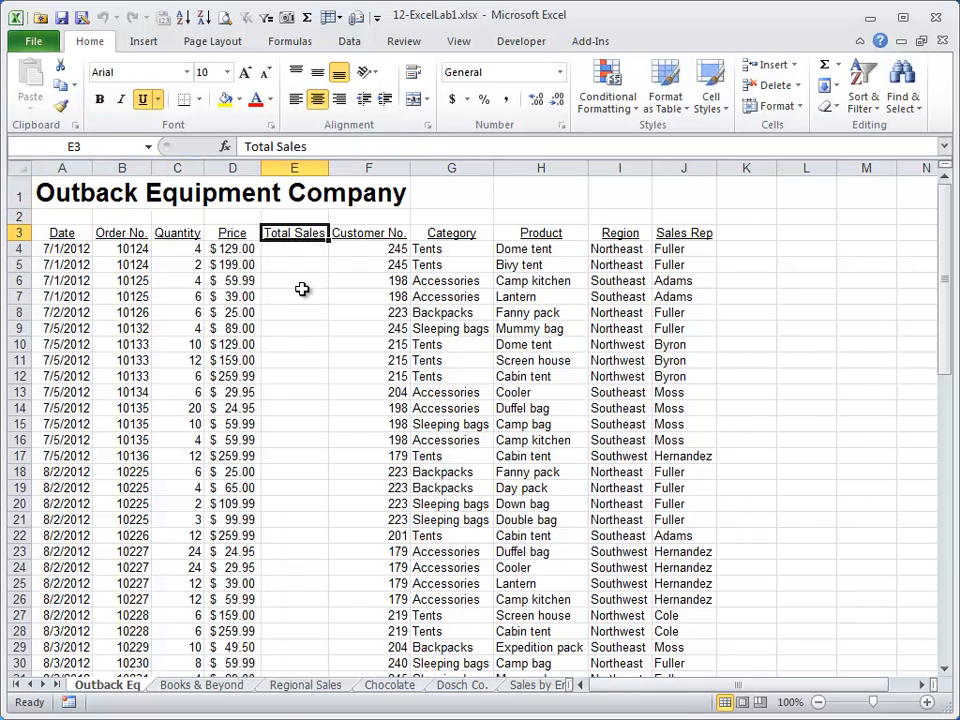
key(ctrl+space)
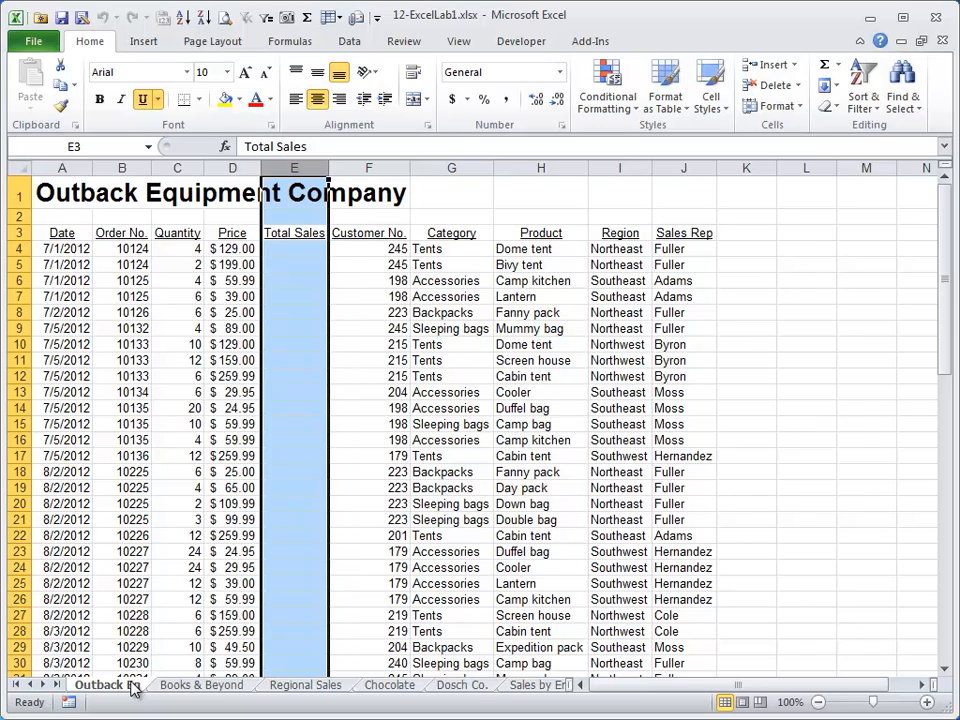
Review the other company worksheets up to Dosch Co. again, return to Outback Eq and select cell G1.
click(204, 688)
click(302, 688)
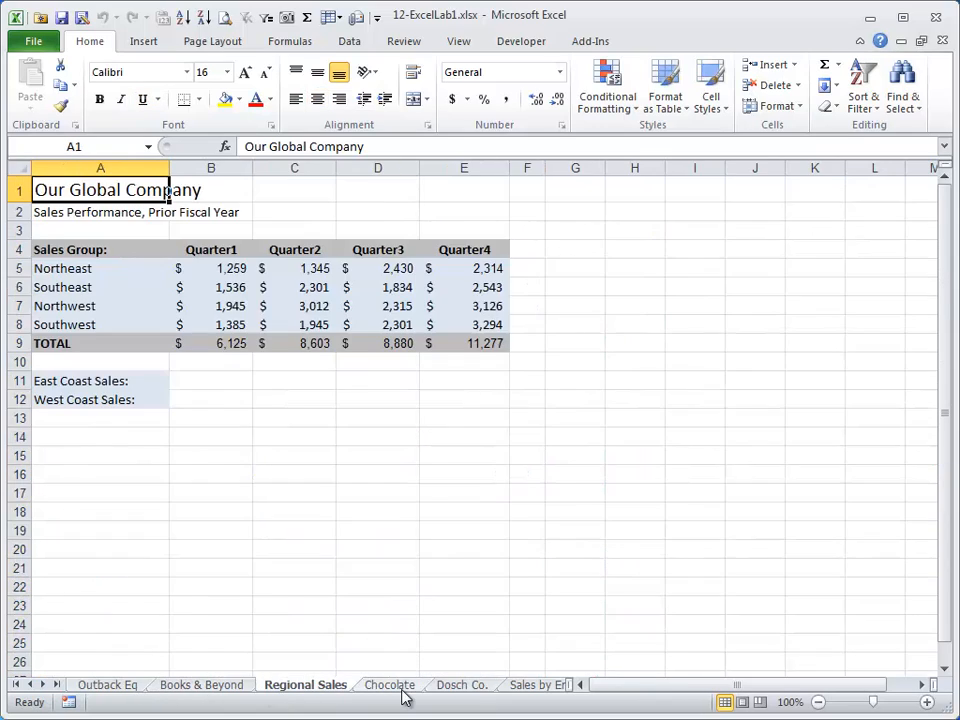
click(400, 688)
click(462, 688)
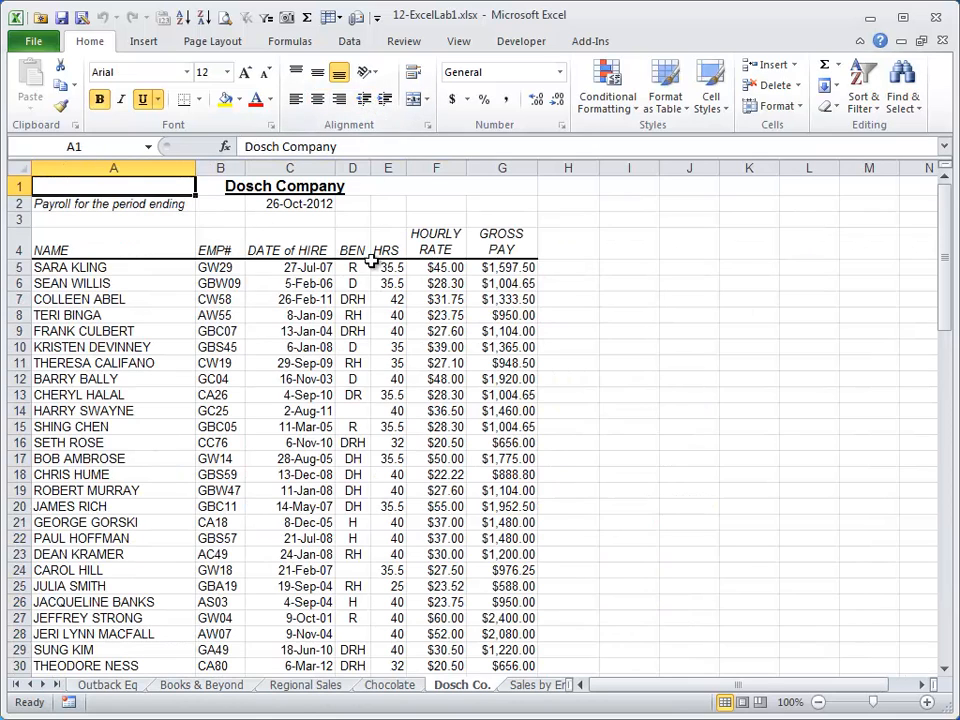
click(137, 686)
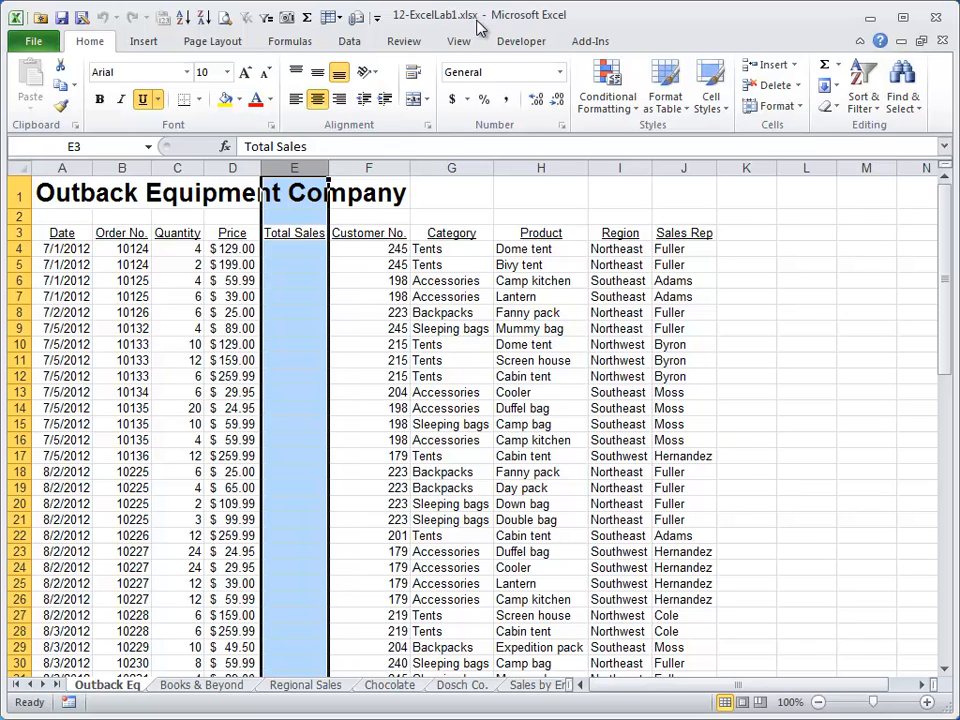
click(439, 193)
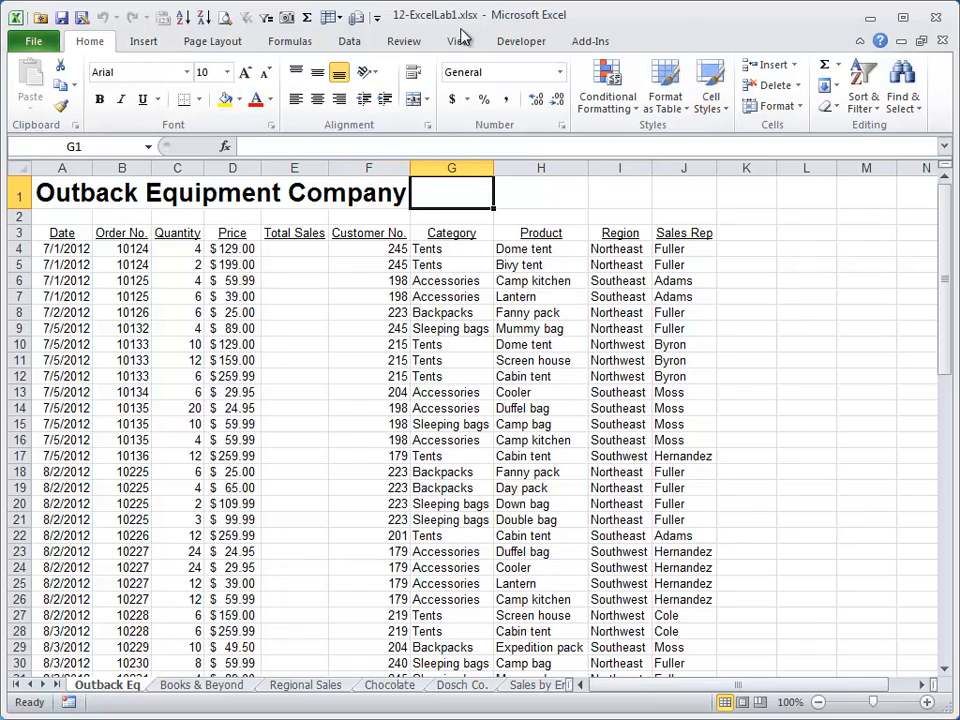
click(138, 45)
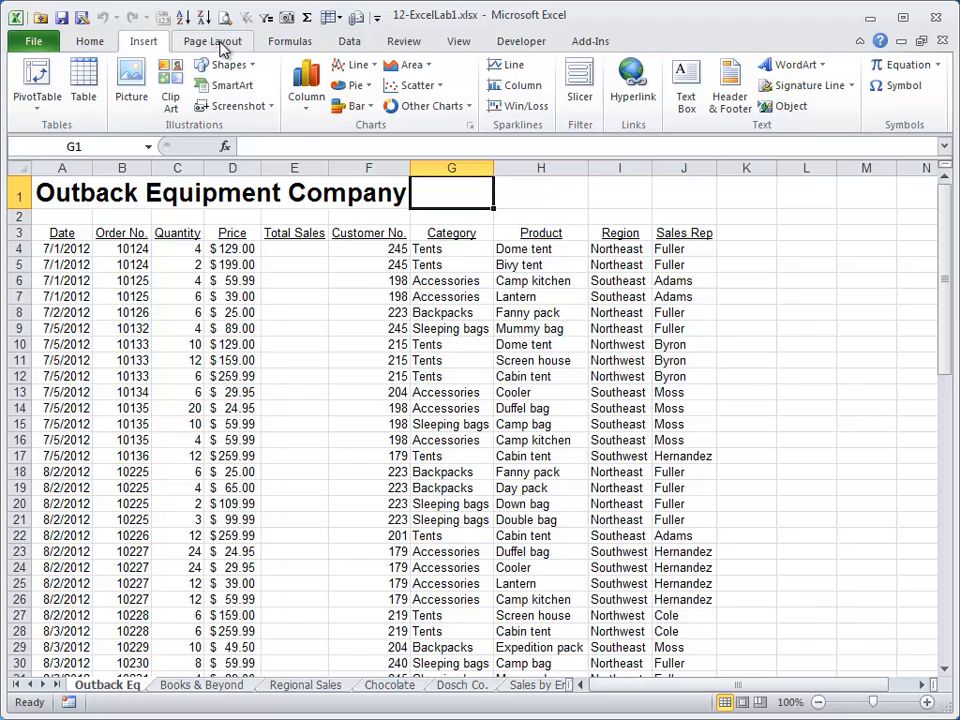
click(219, 44)
click(288, 44)
click(350, 44)
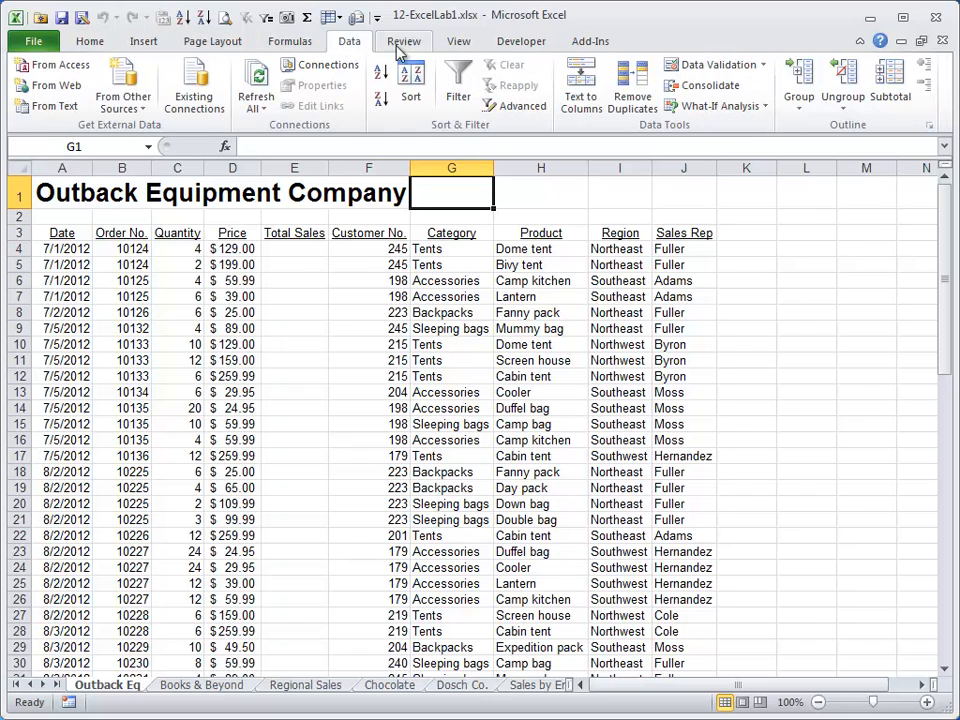
click(410, 44)
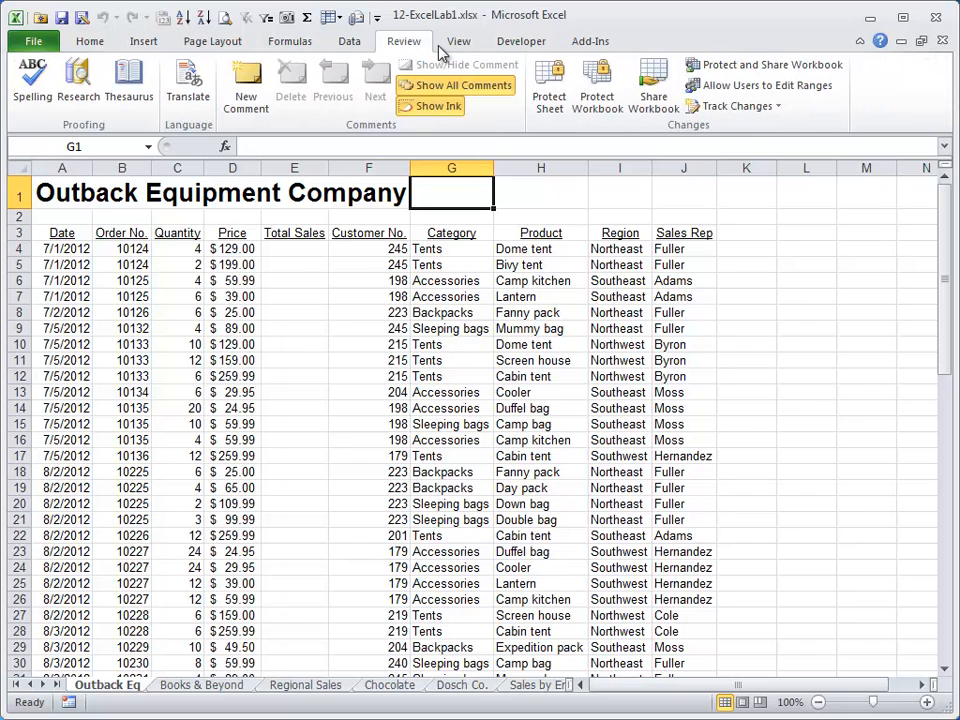
Pin the 12-ExcelLab1.xlsx workbook and the Screencasts folder in the lists of recent workbooks and places.
click(36, 41)
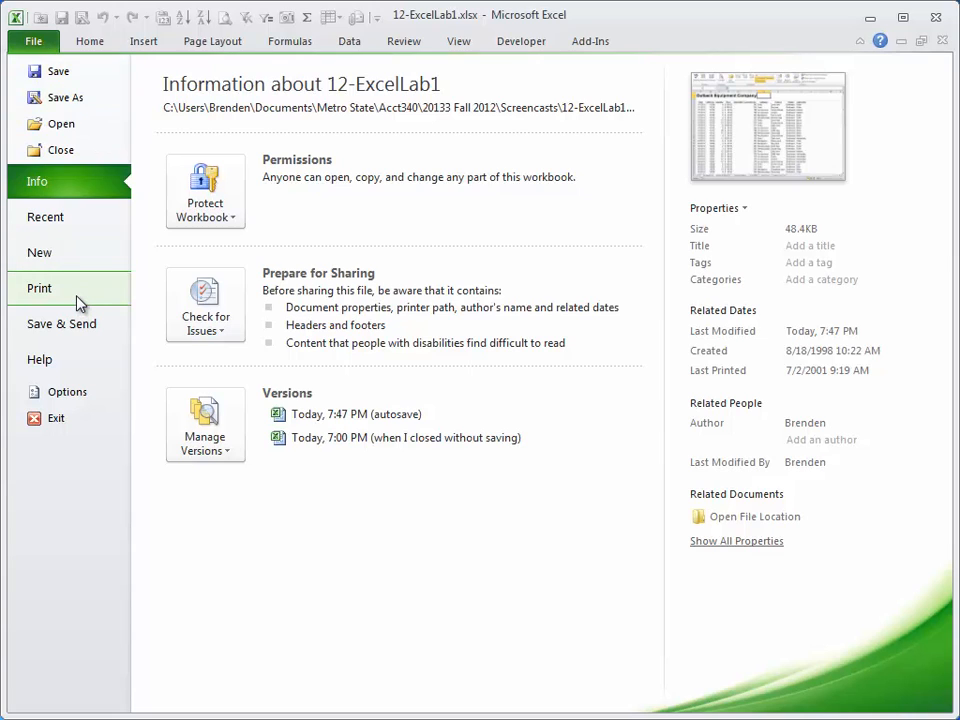
click(64, 225)
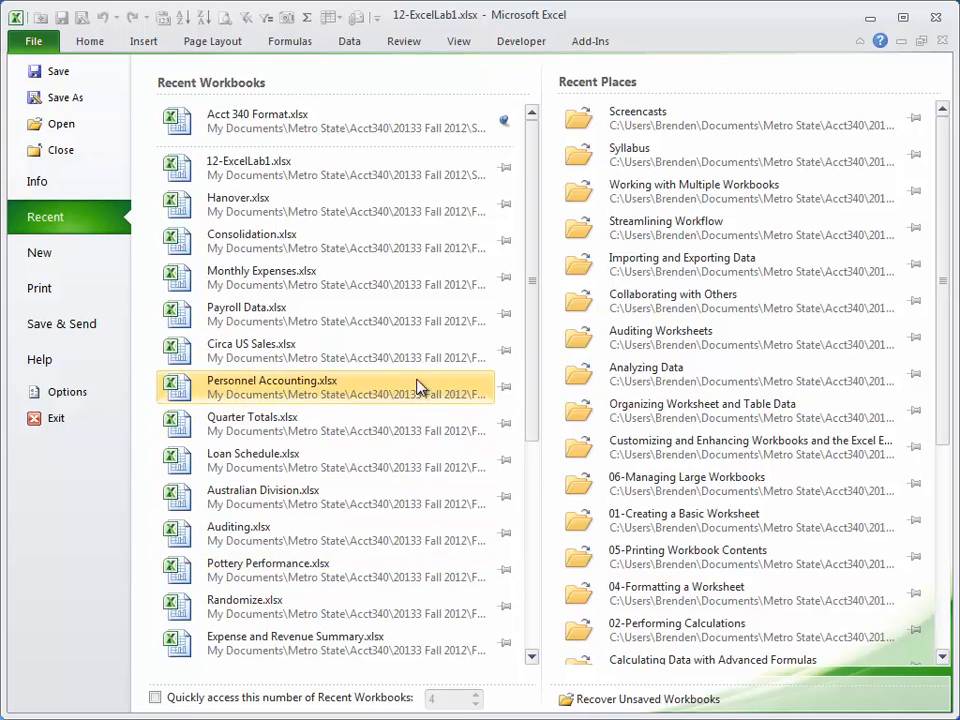
click(505, 172)
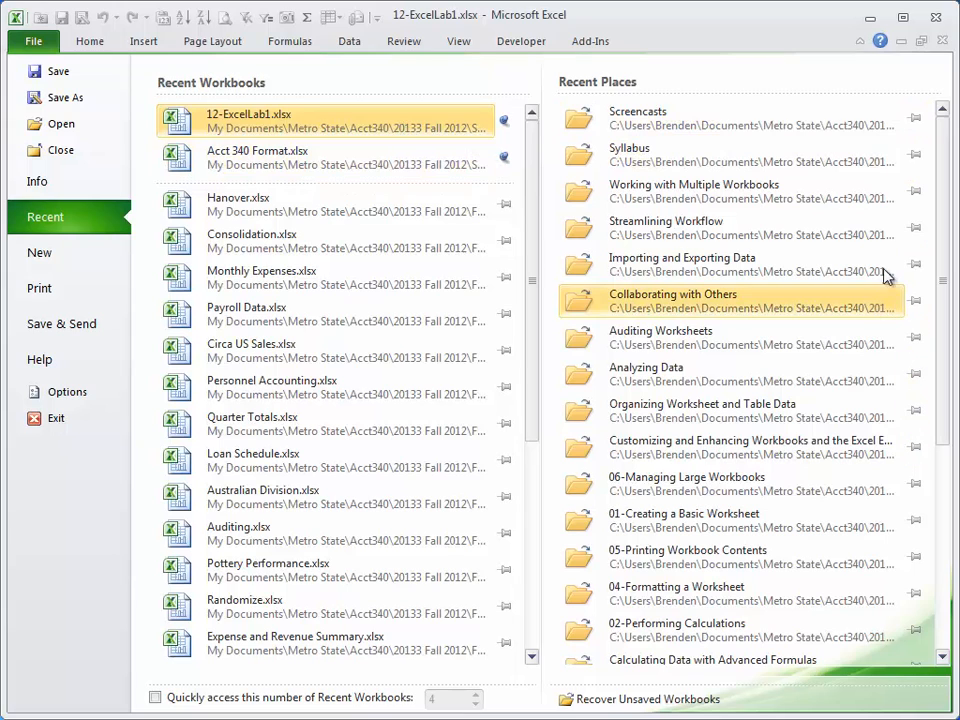
click(914, 118)
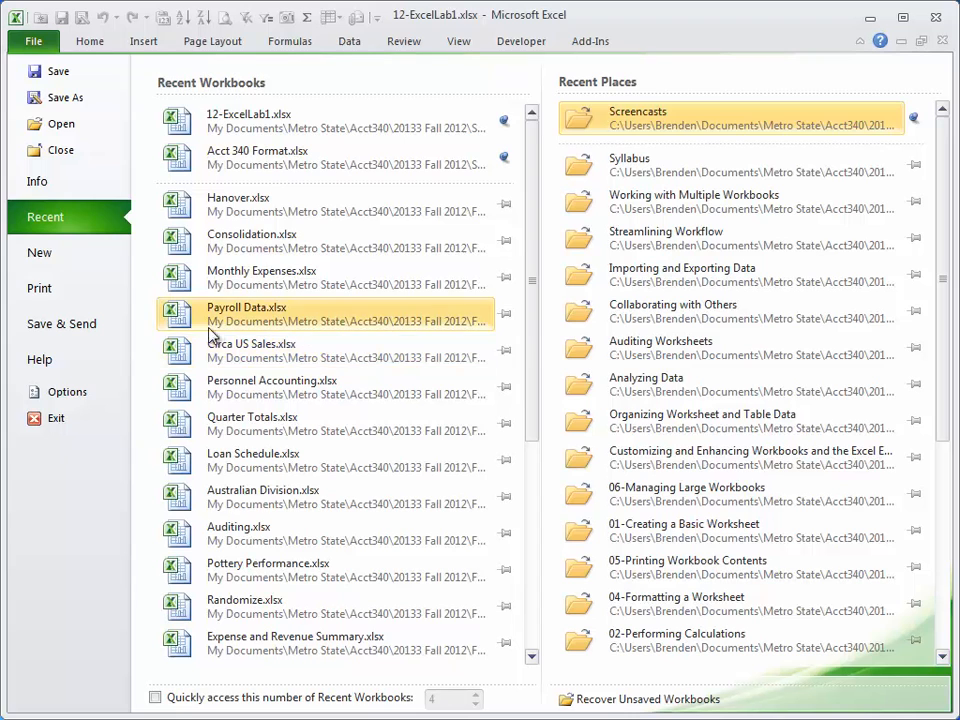
Examine the print preview, print settings and available printers for the Outback Eq sheet, and return to the worksheet.
click(75, 292)
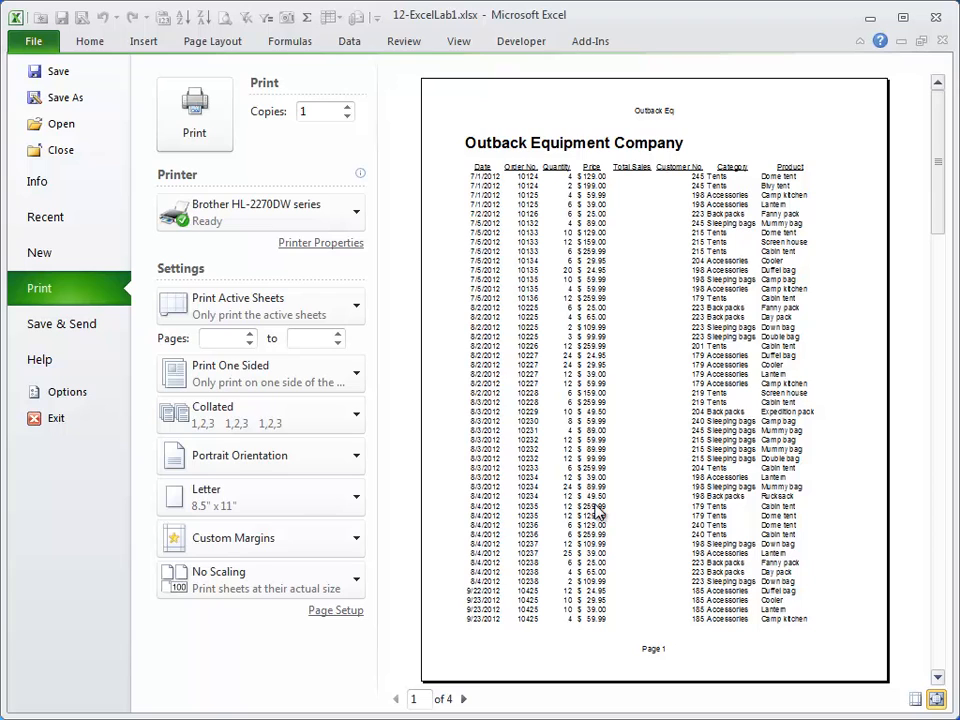
click(353, 212)
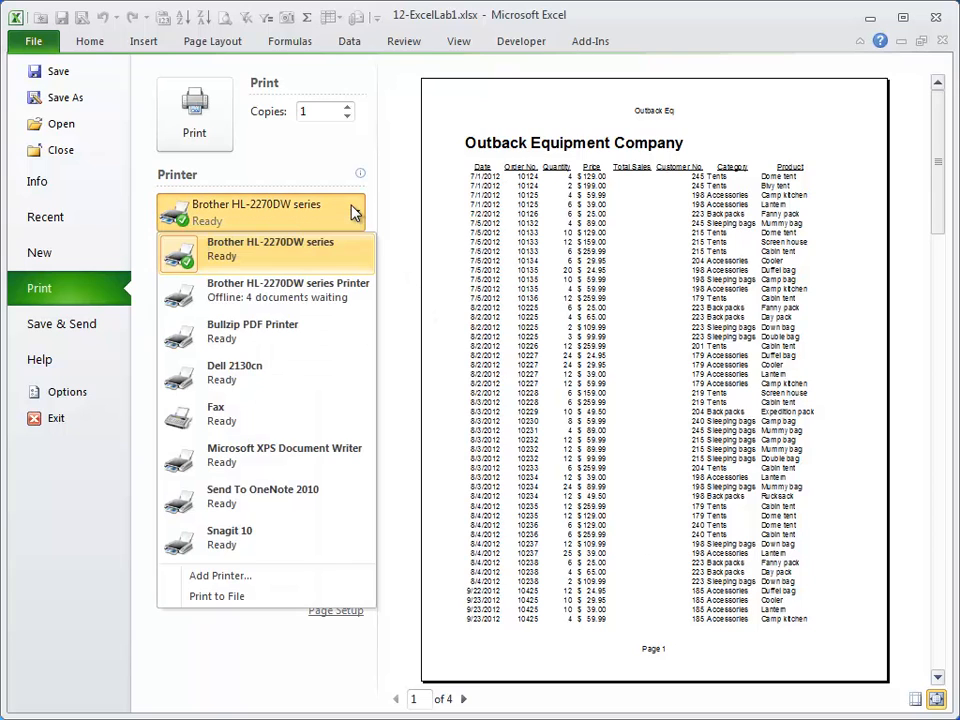
click(353, 212)
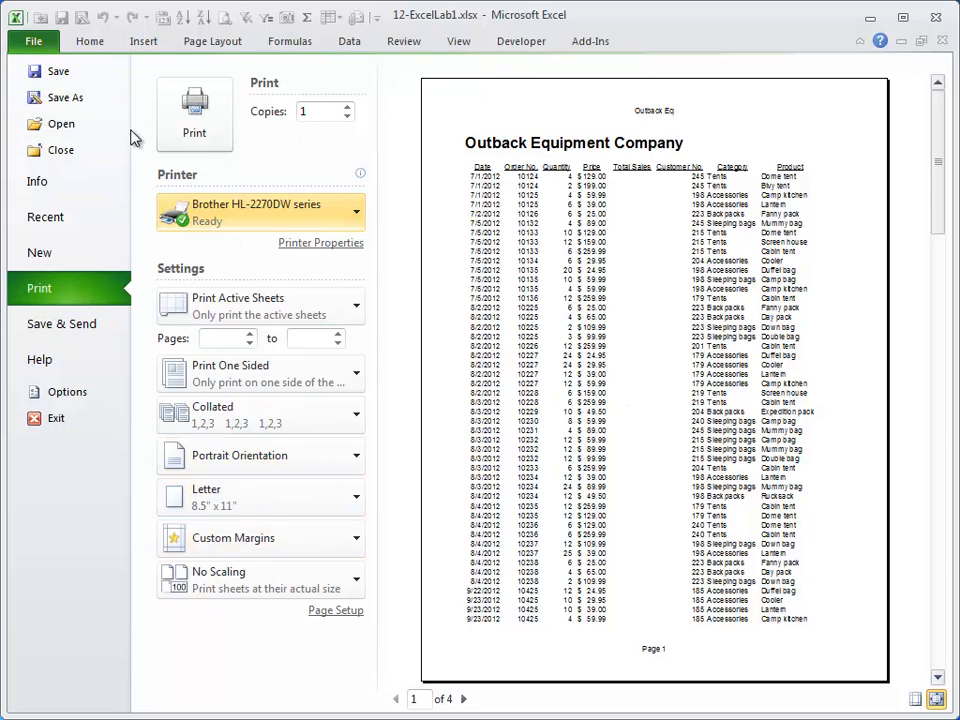
click(92, 44)
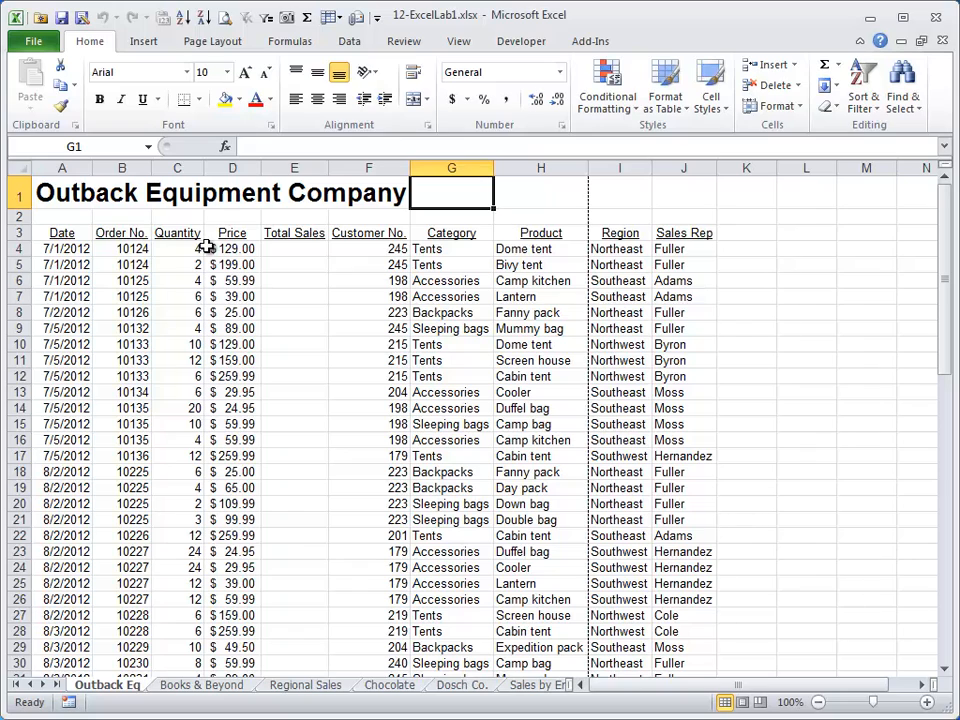
click(352, 44)
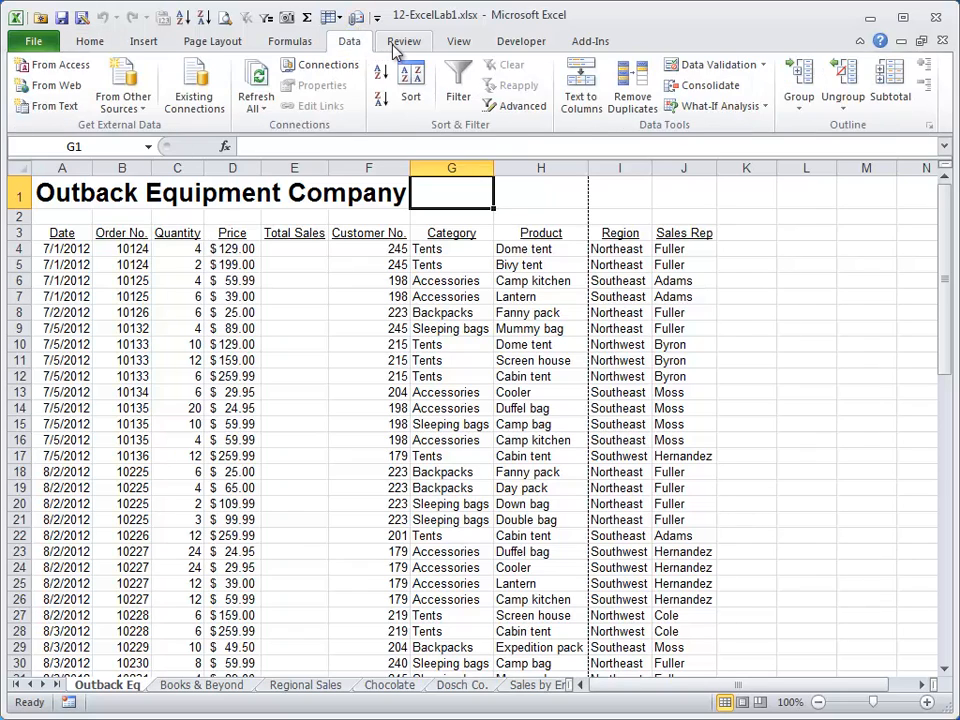
click(404, 43)
click(460, 46)
click(299, 47)
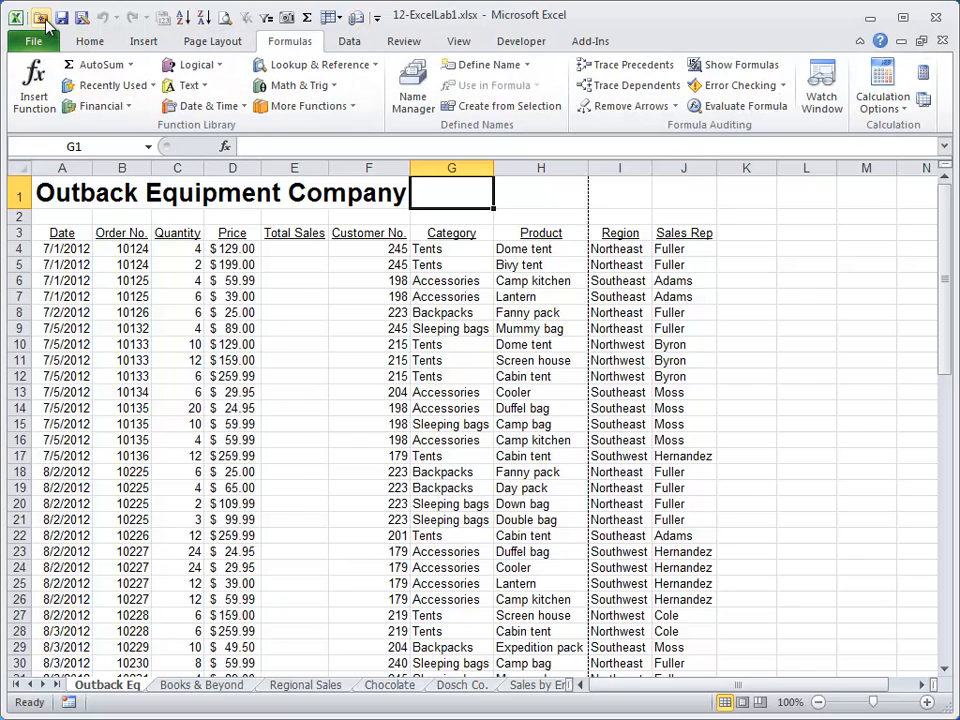
View the list of recent workbooks and places, and return to the worksheet.
click(41, 18)
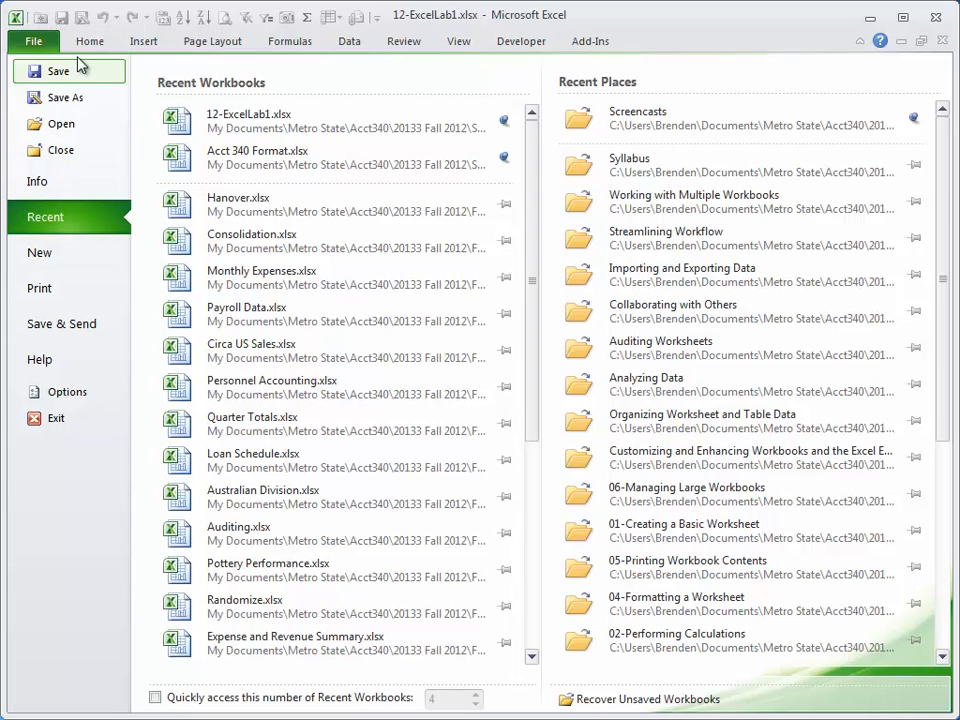
click(87, 40)
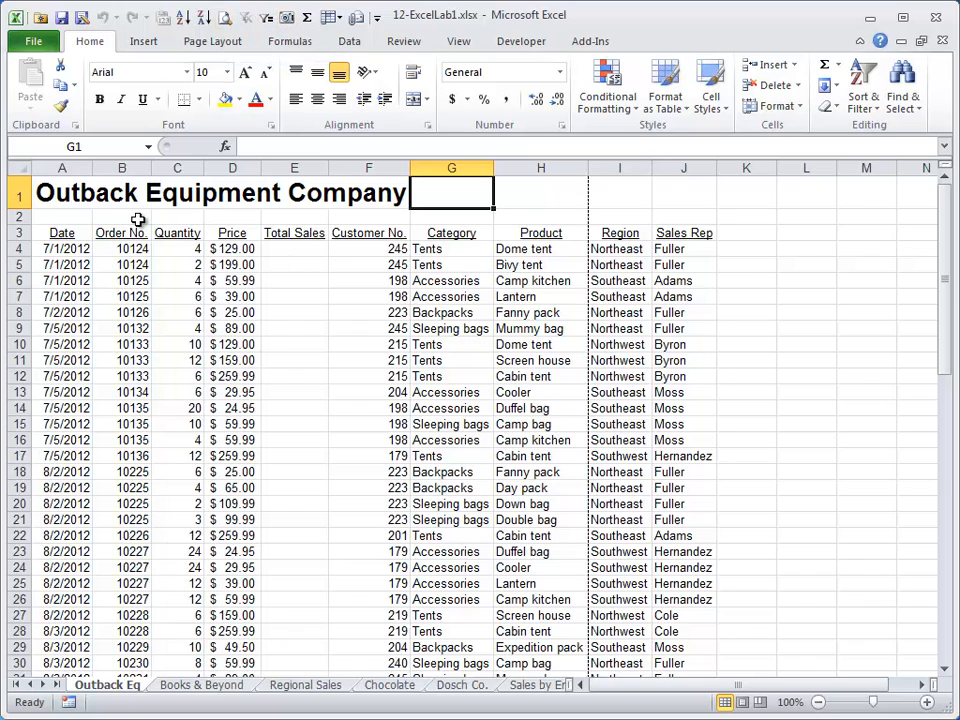
Place a linked Camera picture of A1:H20 in the empty area beyond the Sales Rep column and move it closer to the data.
drag(47, 190, 313, 296)
drag(493, 488, 521, 500)
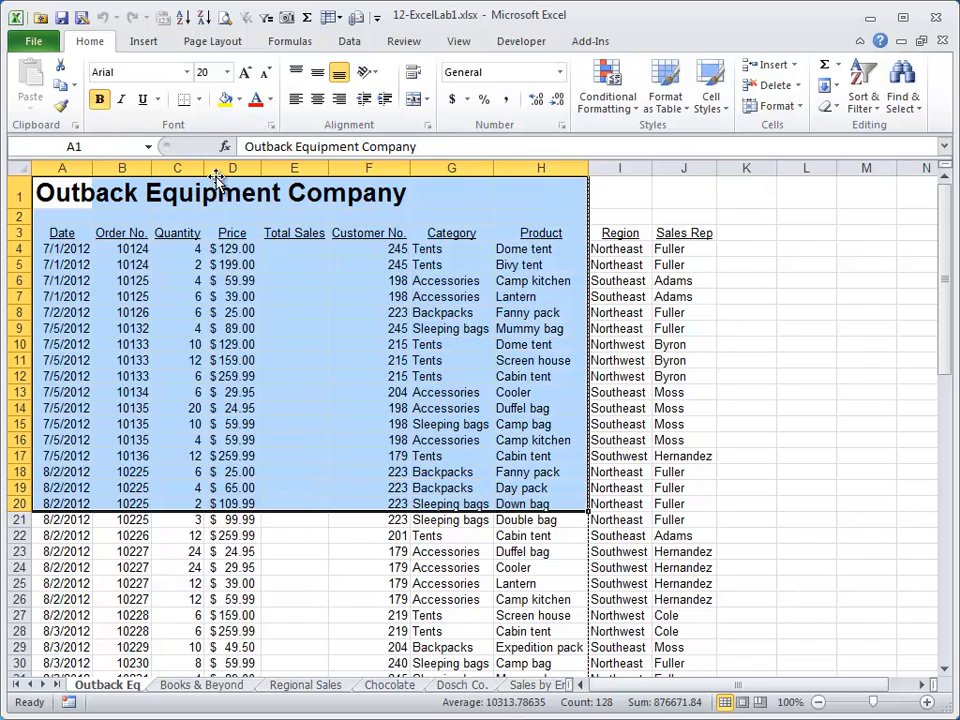
click(287, 18)
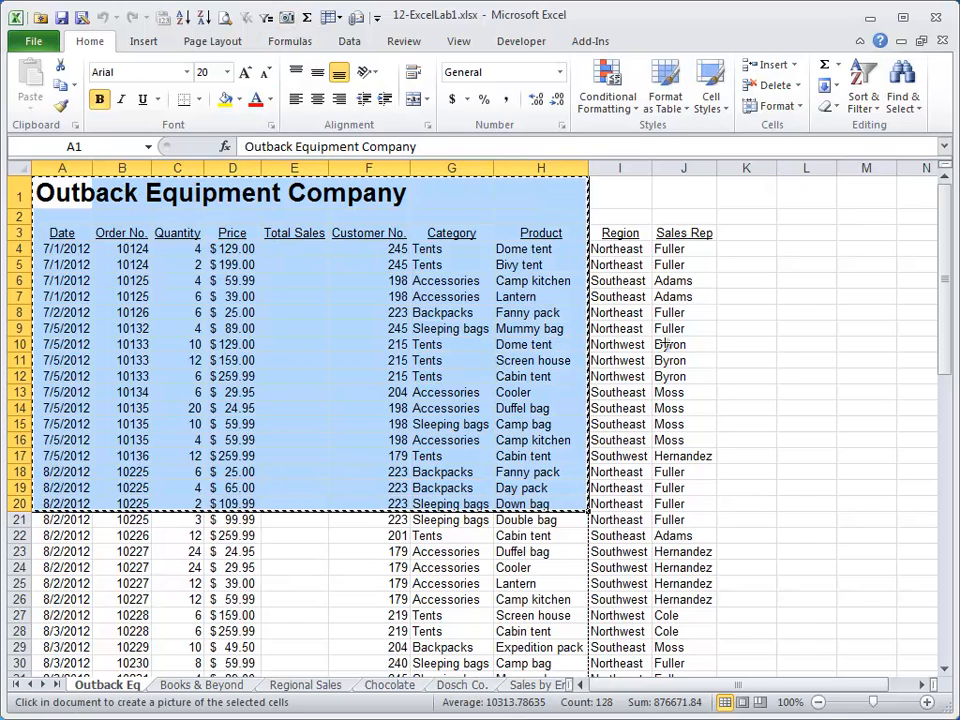
click(818, 226)
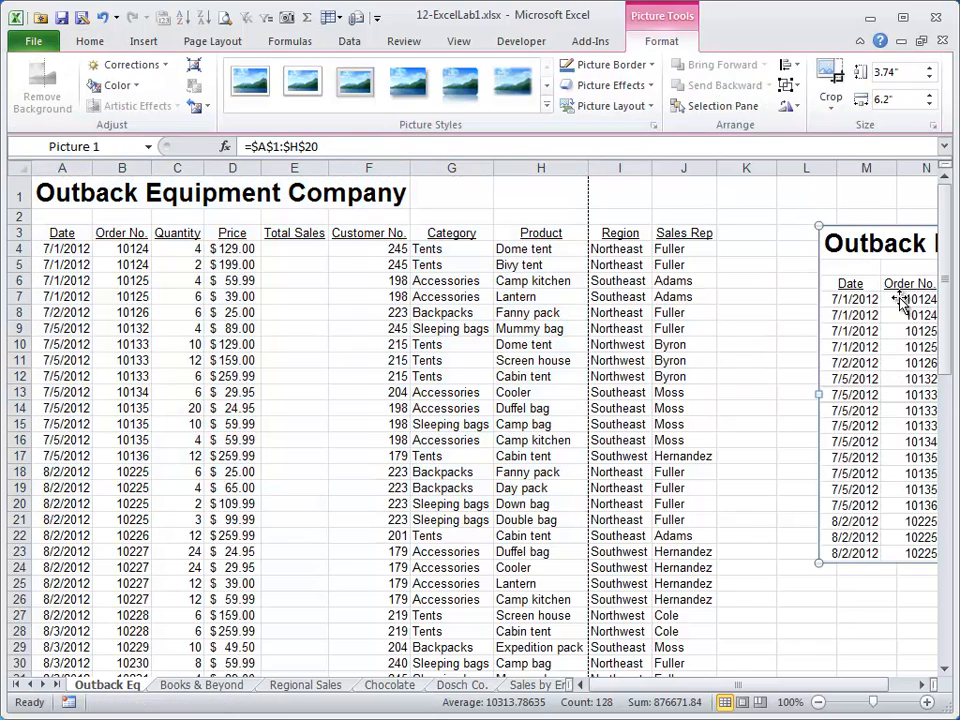
drag(900, 300, 843, 291)
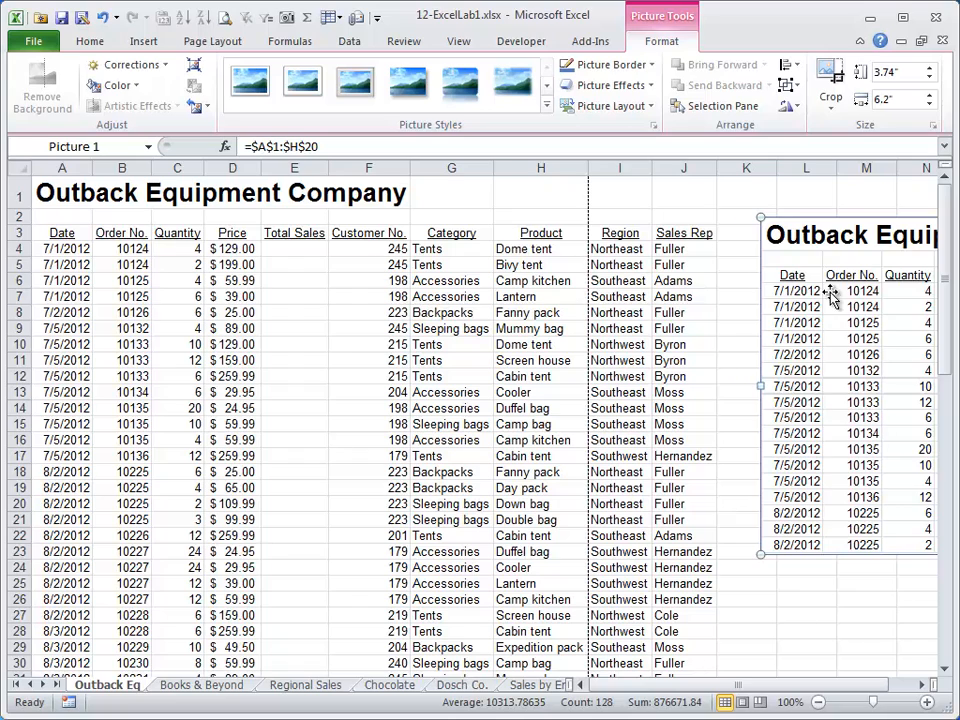
Try changing the date in cell A6 to 7/3 and undo the edit.
click(79, 281)
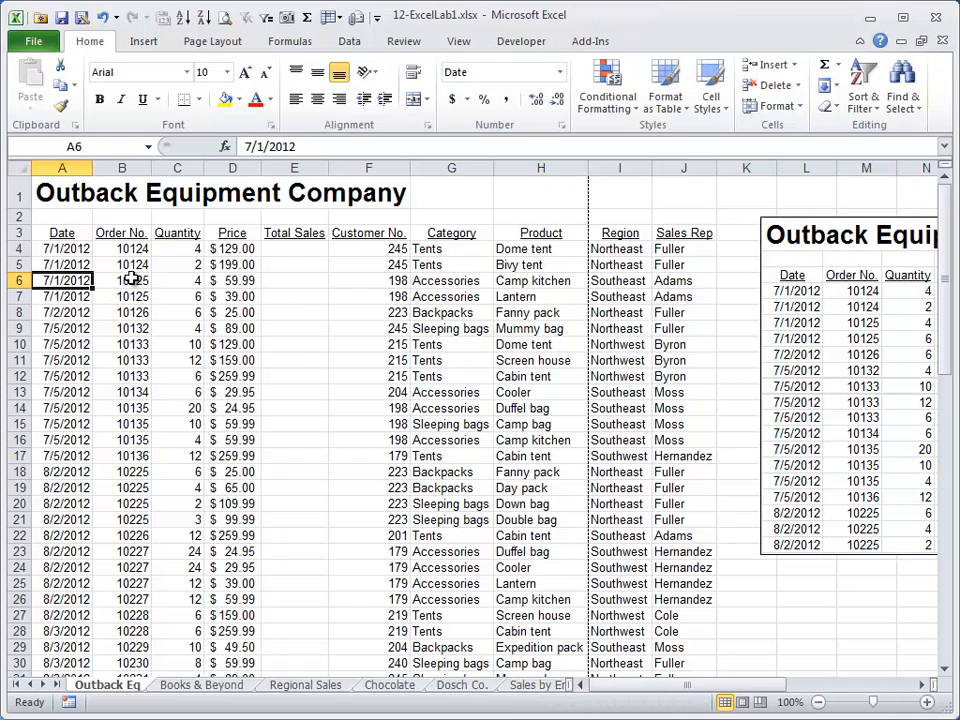
text(7/3)
key(Return)
key(Up)
key(ctrl+z)
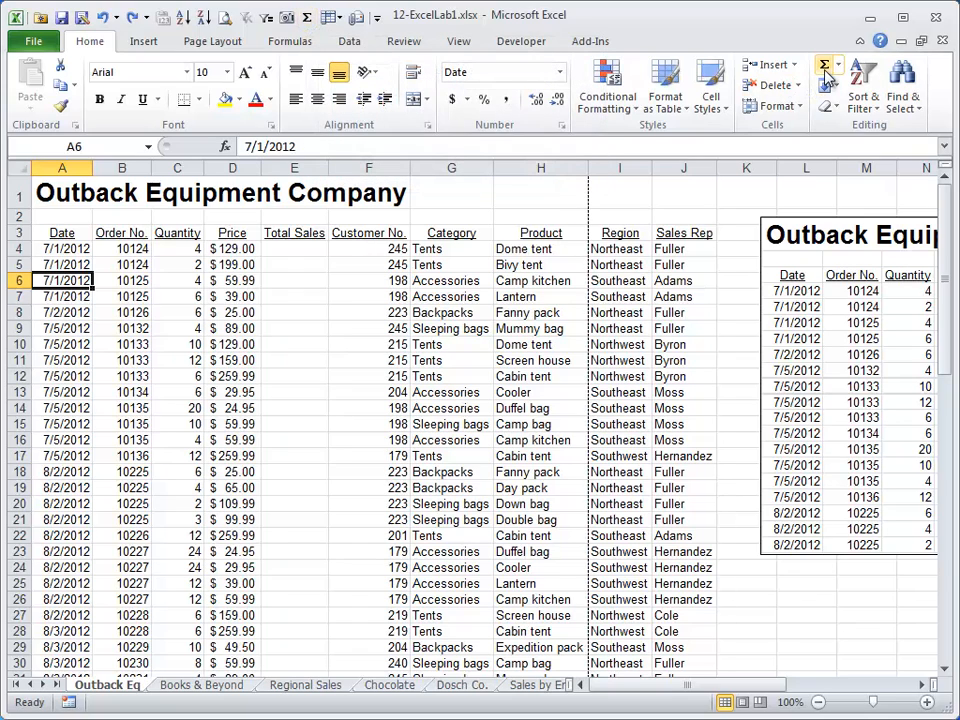
Examine the Save & Send options for e-mailing the workbook, and return to the worksheet.
click(298, 46)
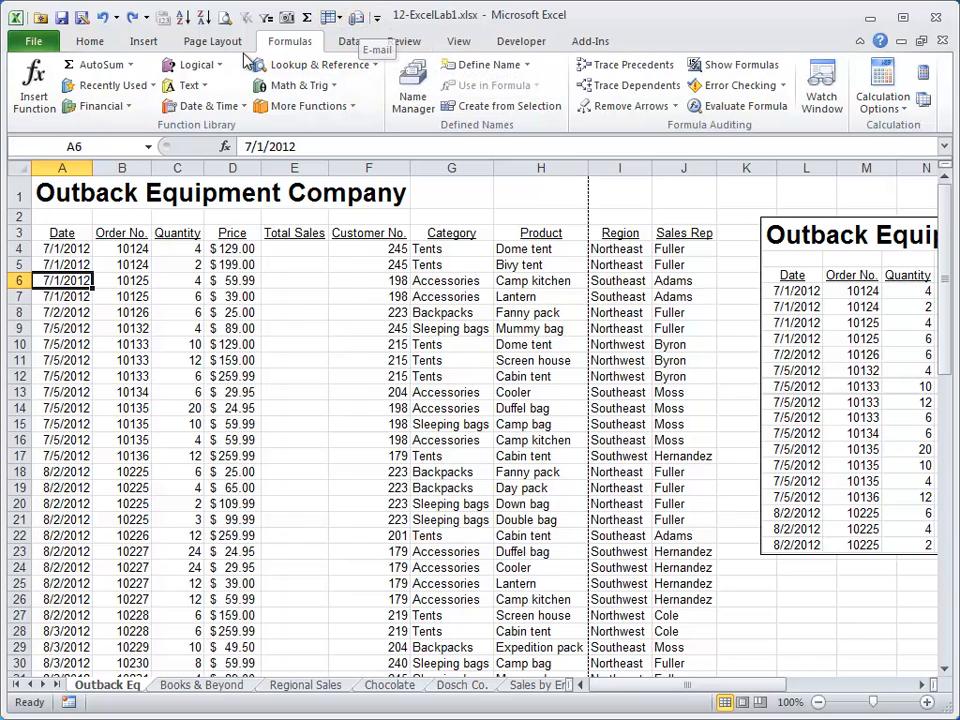
click(30, 40)
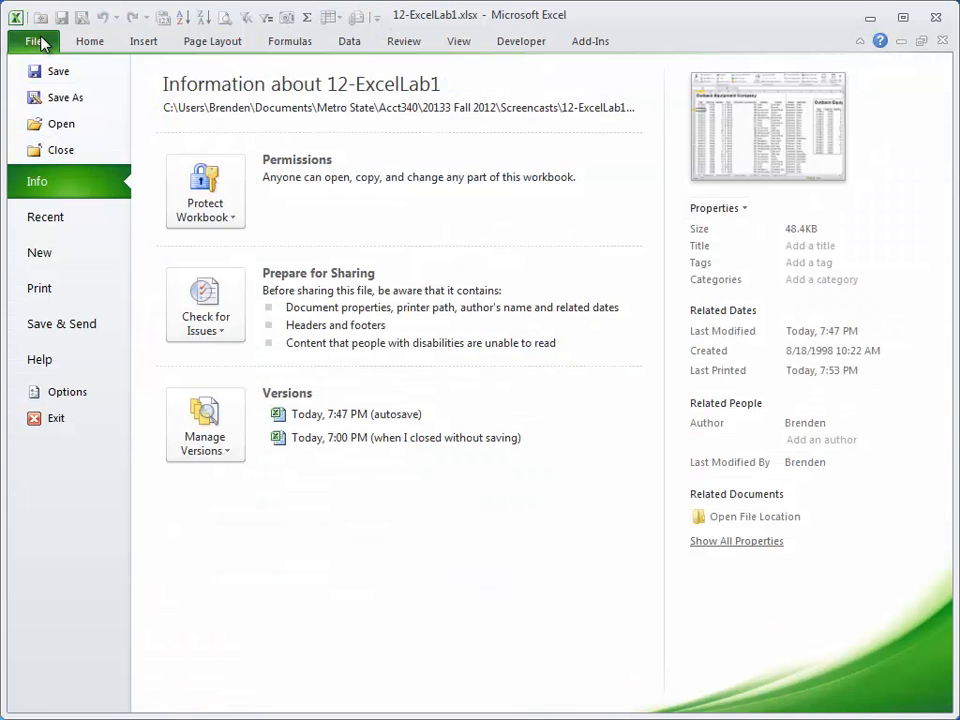
click(63, 338)
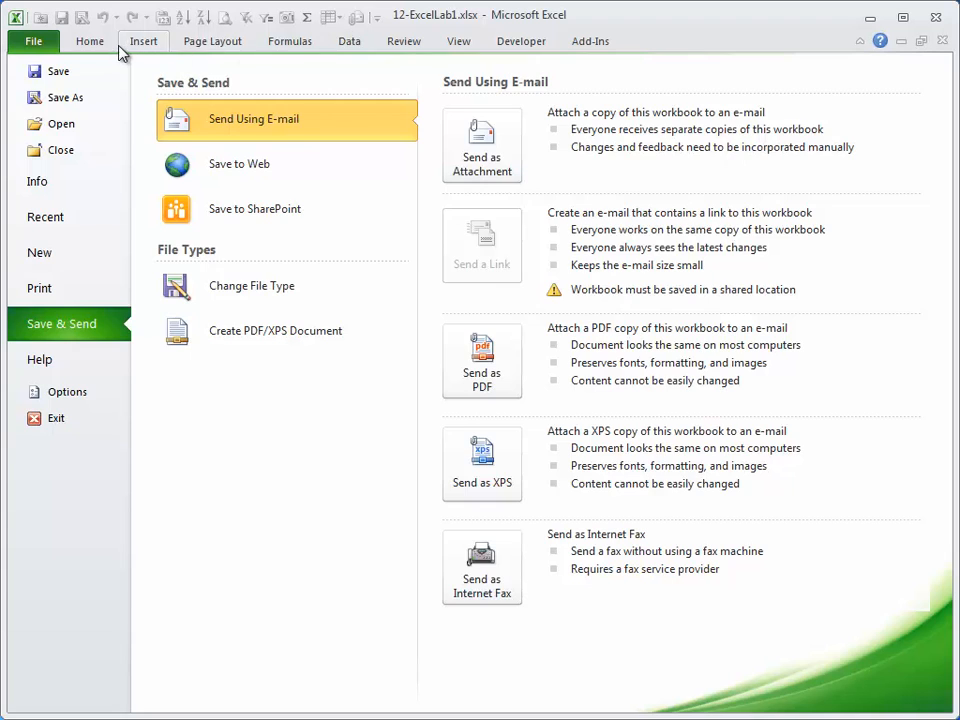
key(Escape)
Add the New and Open commands to the Quick Access Toolbar.
click(377, 19)
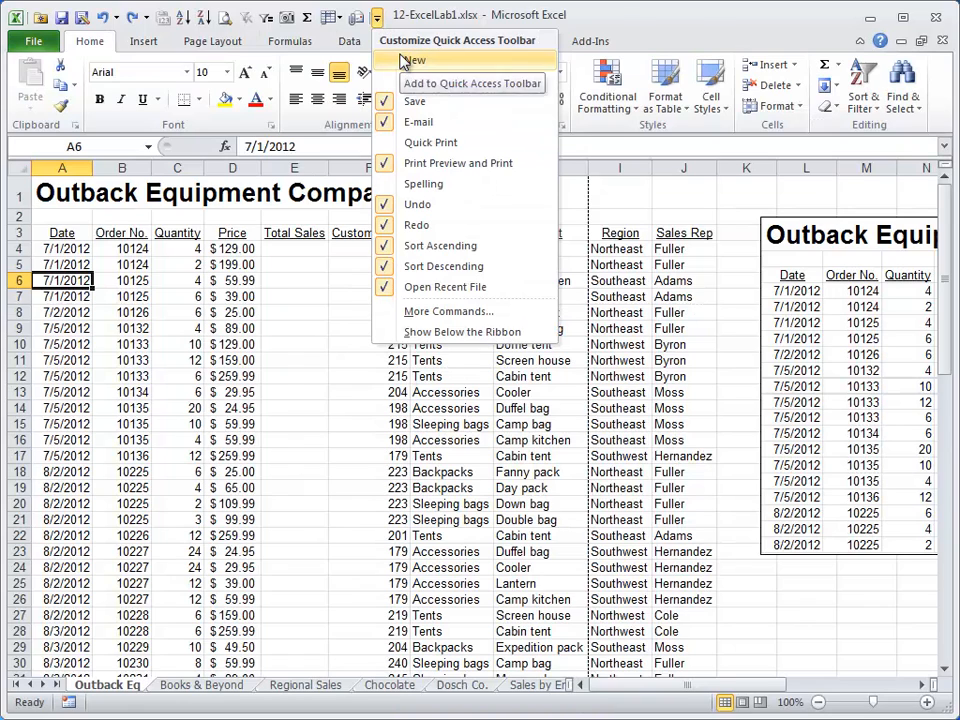
click(410, 60)
click(397, 19)
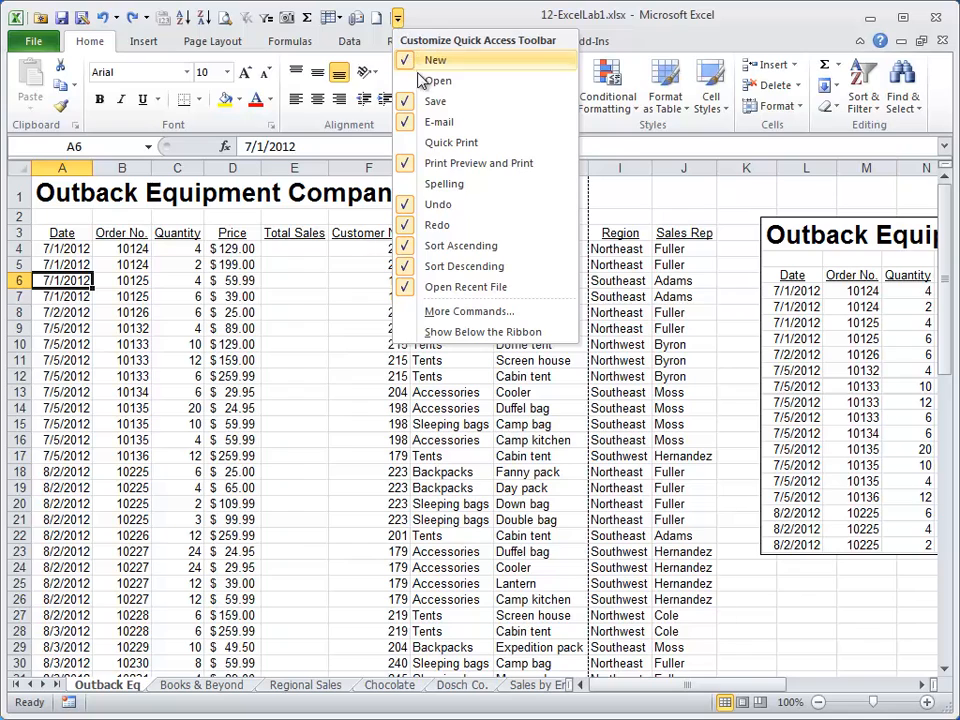
click(411, 80)
Remove Open and New from the Quick Access Toolbar, and review its list of standard commands.
click(418, 18)
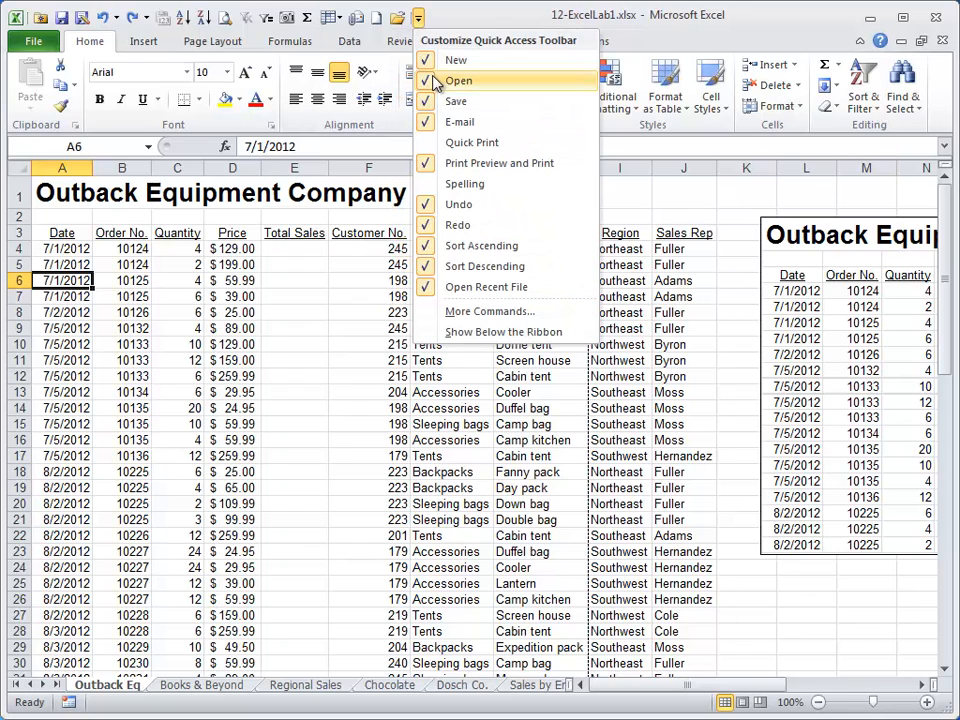
click(436, 81)
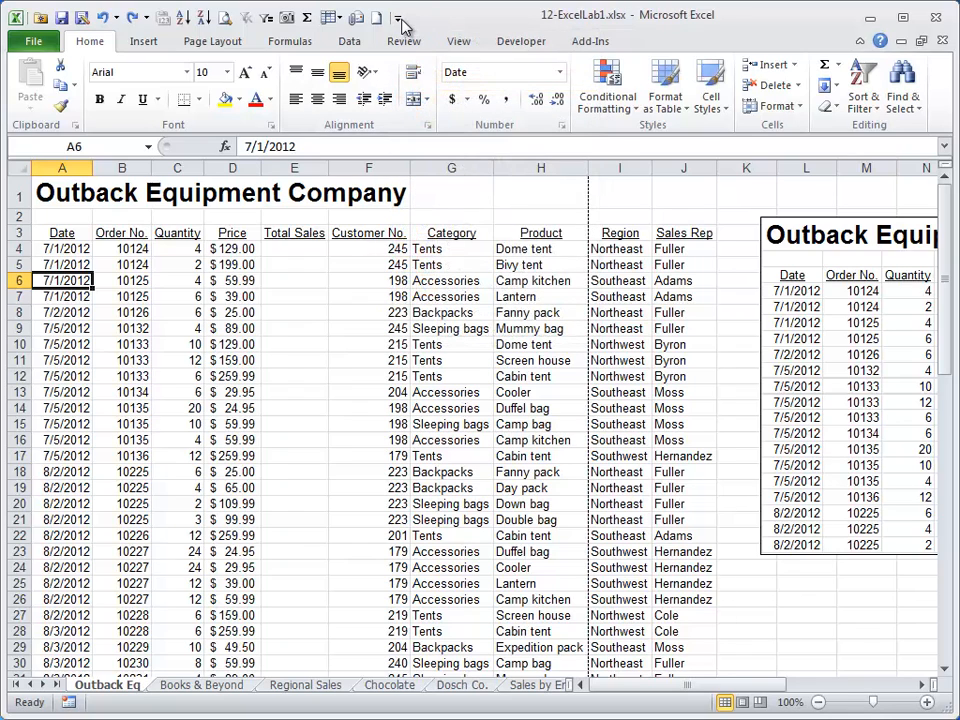
click(398, 18)
click(436, 61)
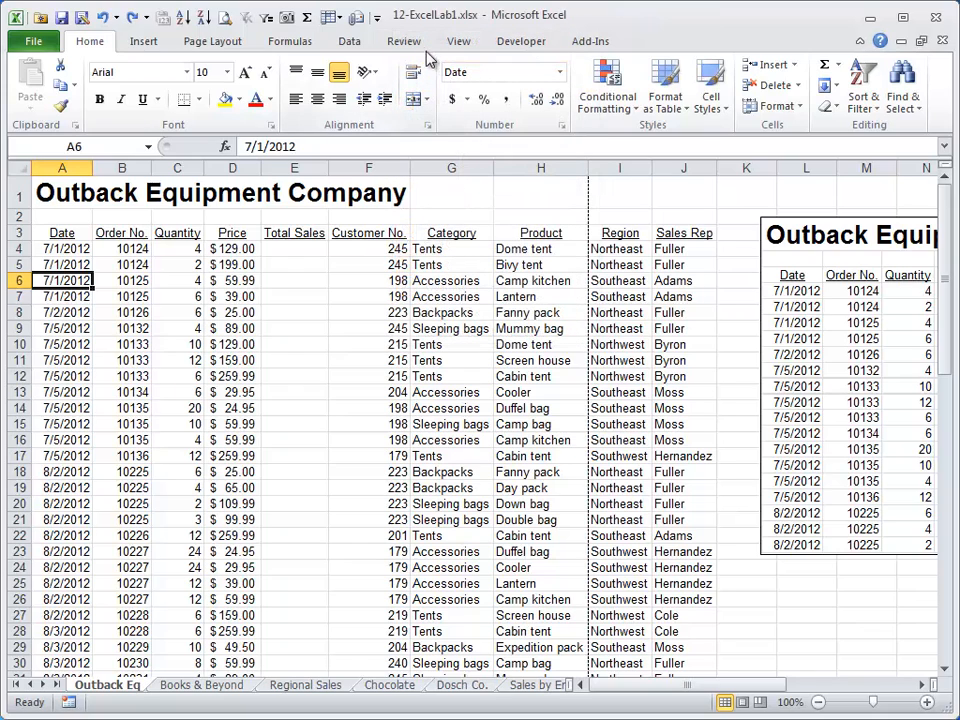
click(377, 18)
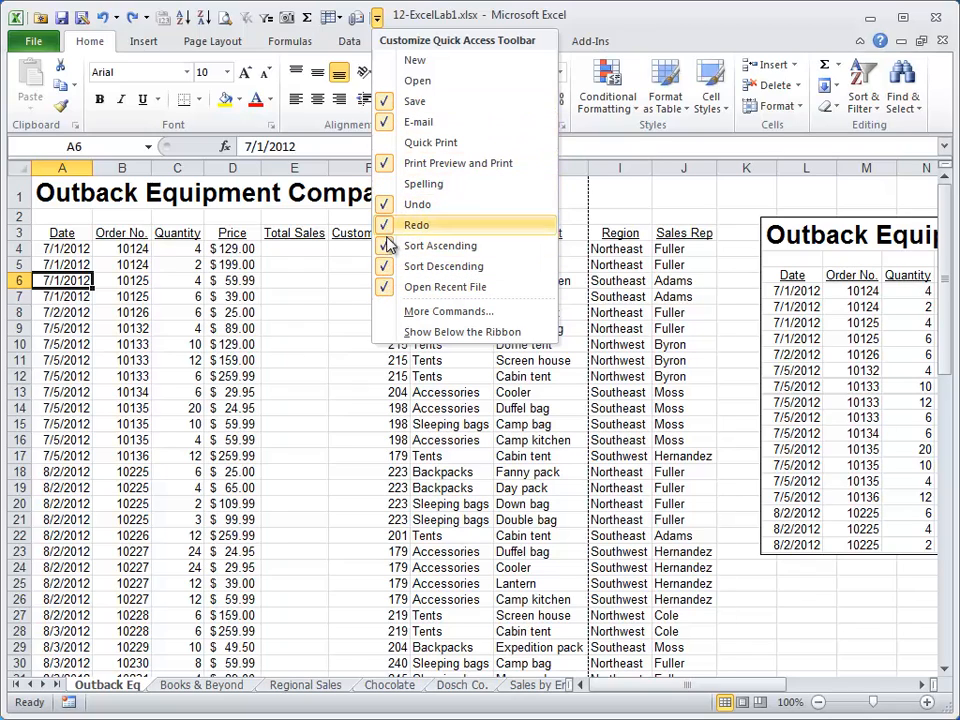
click(584, 24)
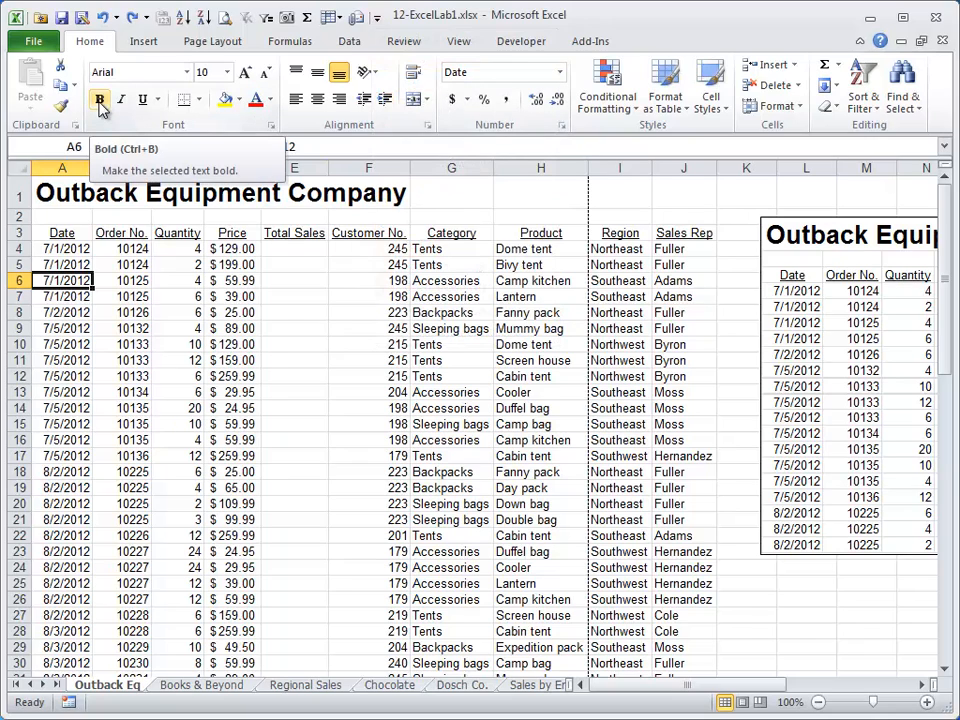
Add the Bold command from the ribbon to the Quick Access Toolbar and remove it again.
right_click(100, 107)
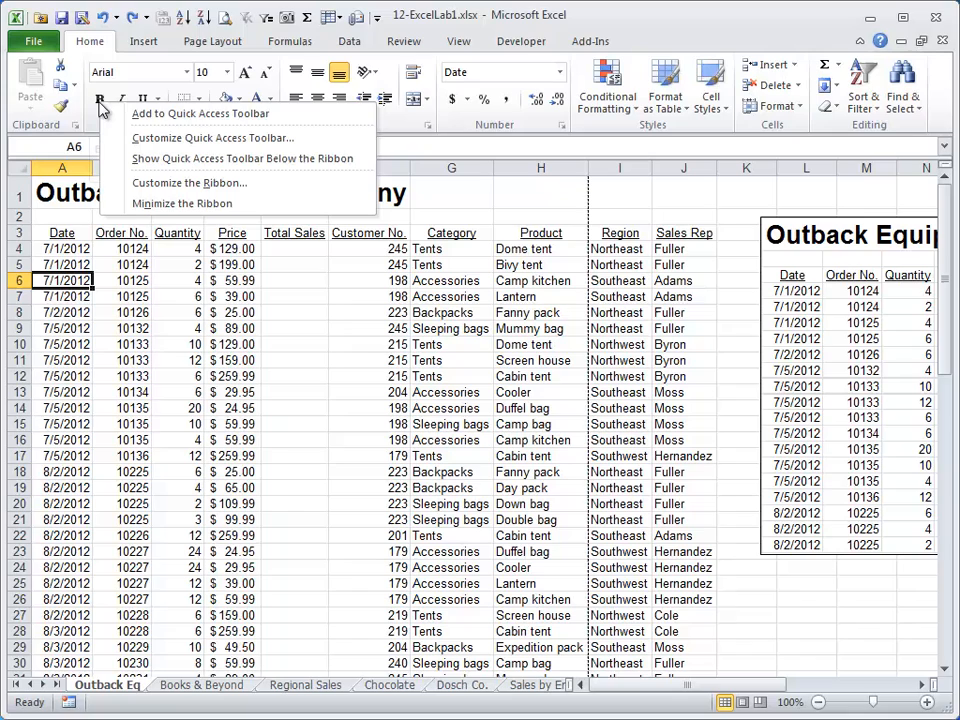
click(157, 115)
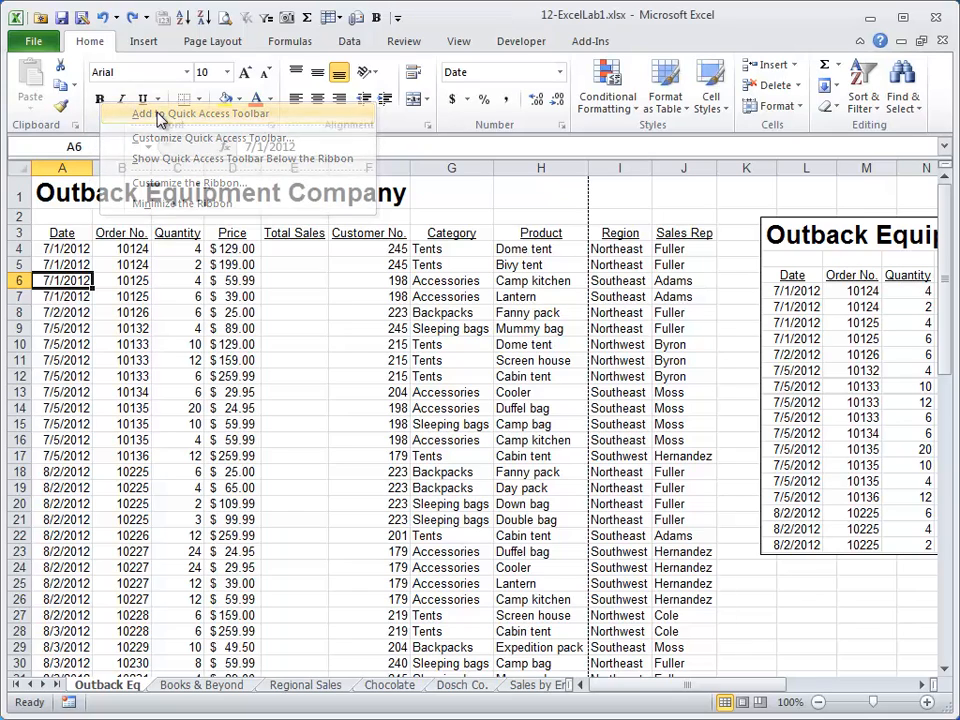
right_click(378, 20)
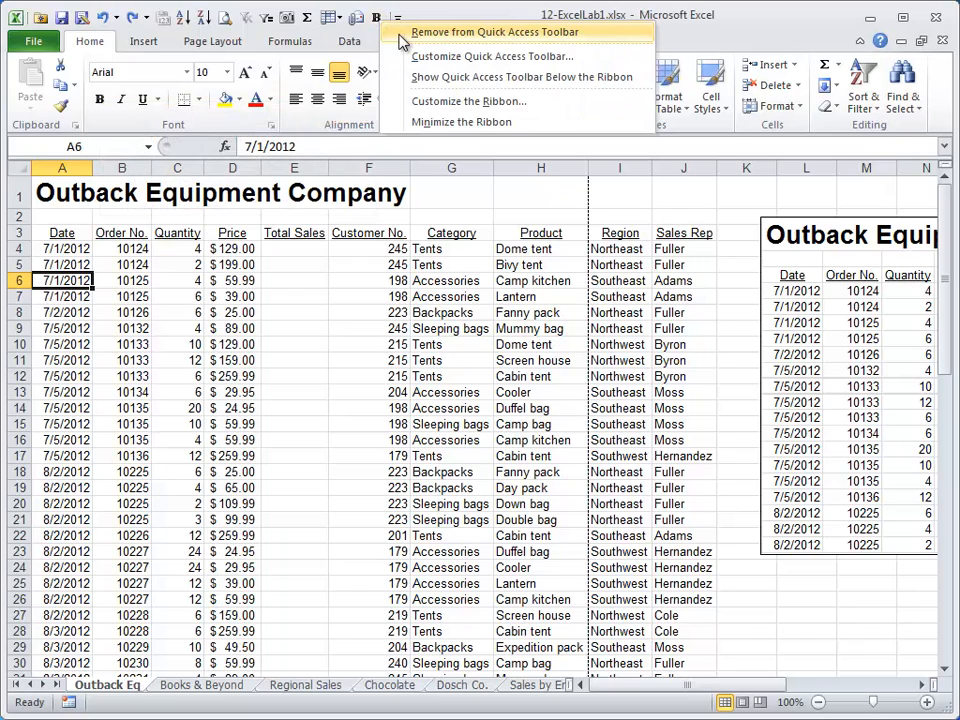
click(403, 33)
Find Paste Values and Number Formatting among all available commands and add it to the Quick Access Toolbar list.
click(376, 20)
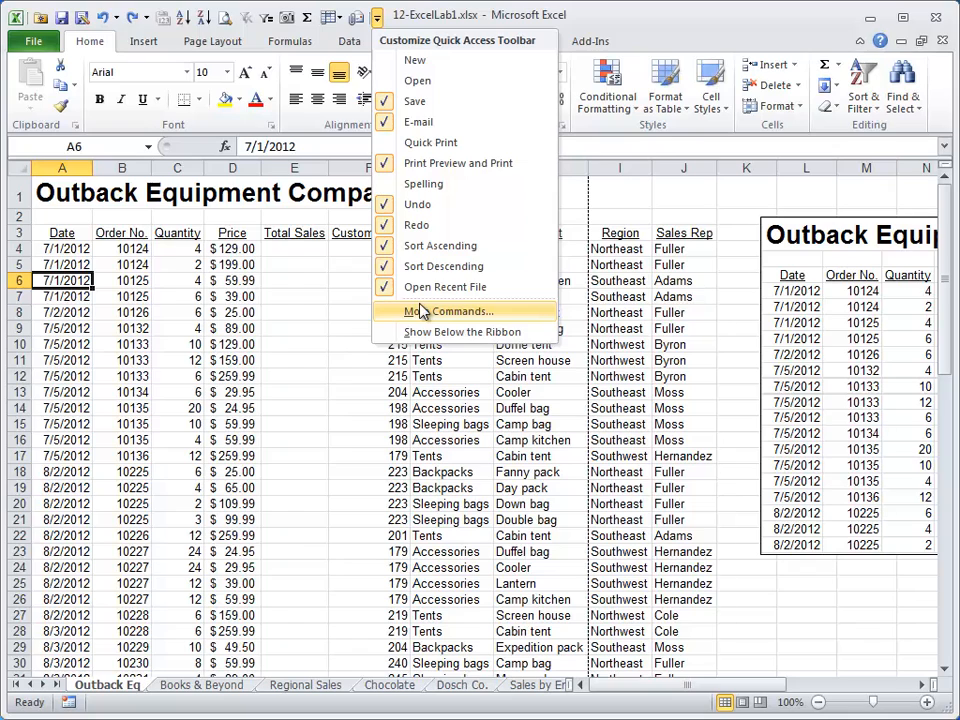
click(512, 319)
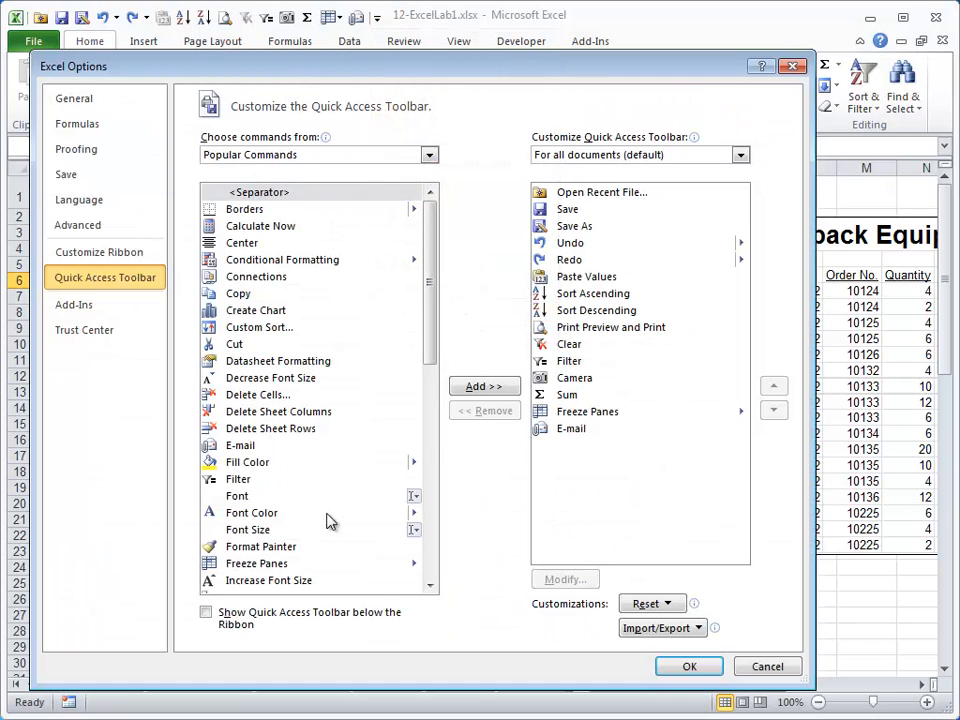
click(430, 157)
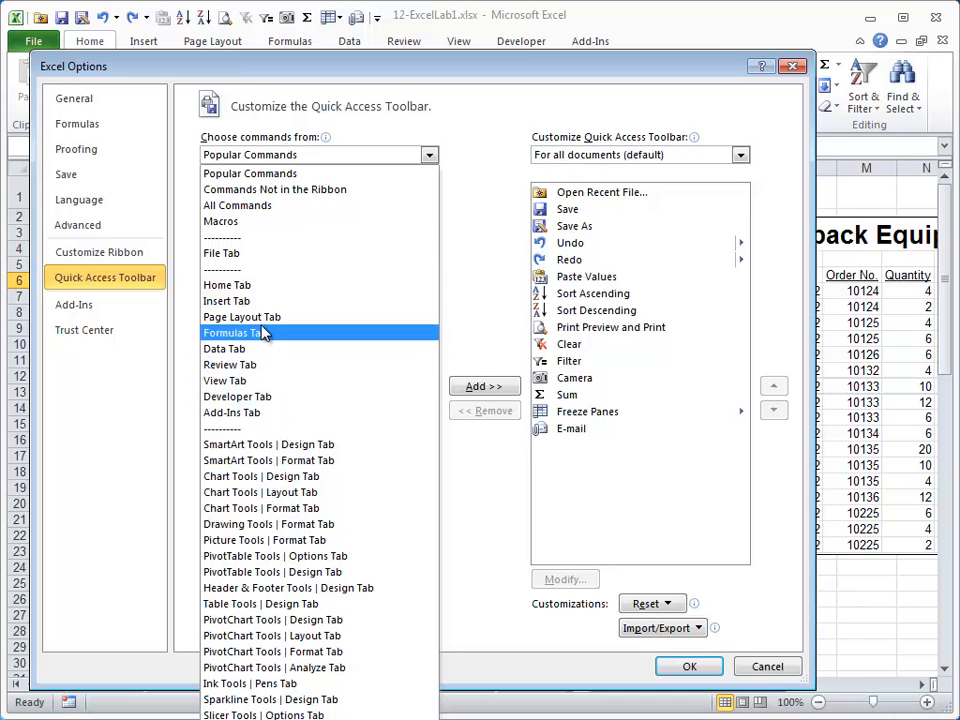
click(270, 206)
drag(429, 208, 438, 444)
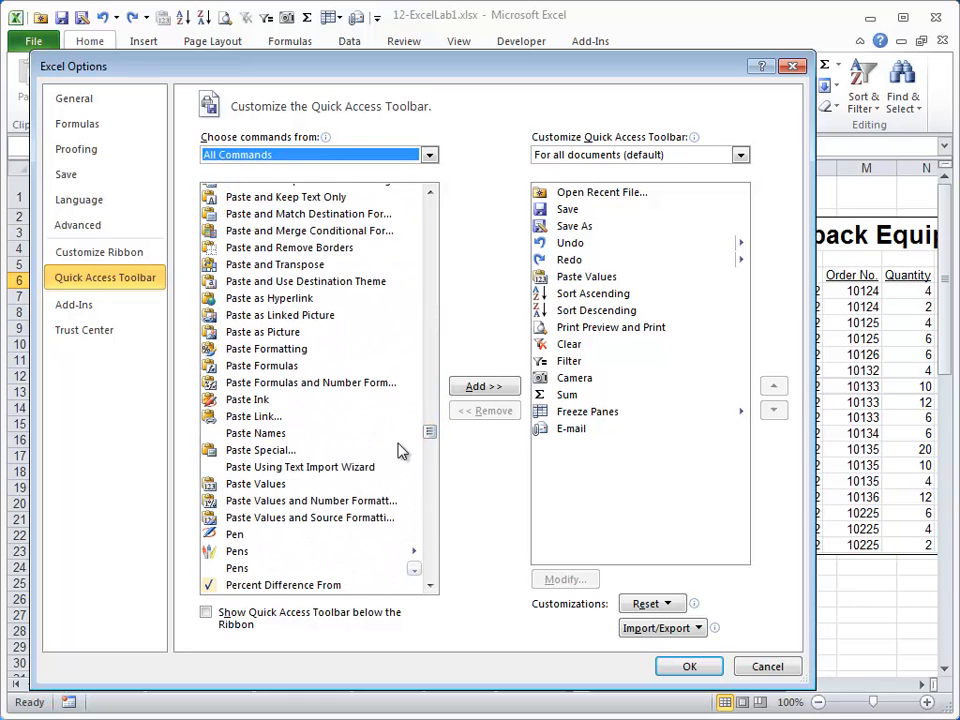
click(265, 486)
click(271, 501)
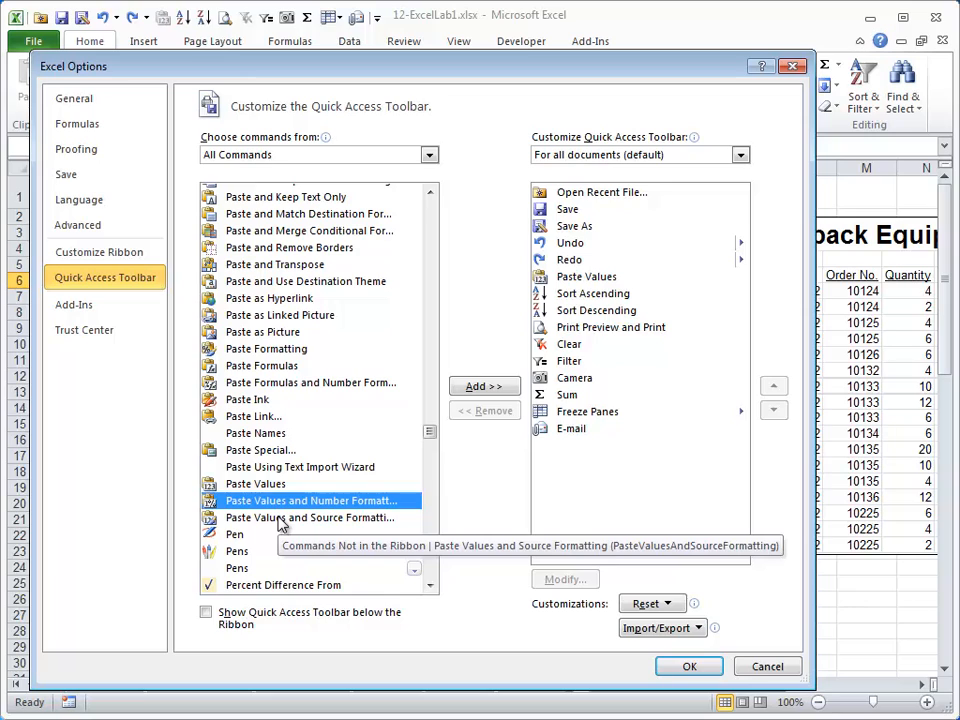
click(310, 485)
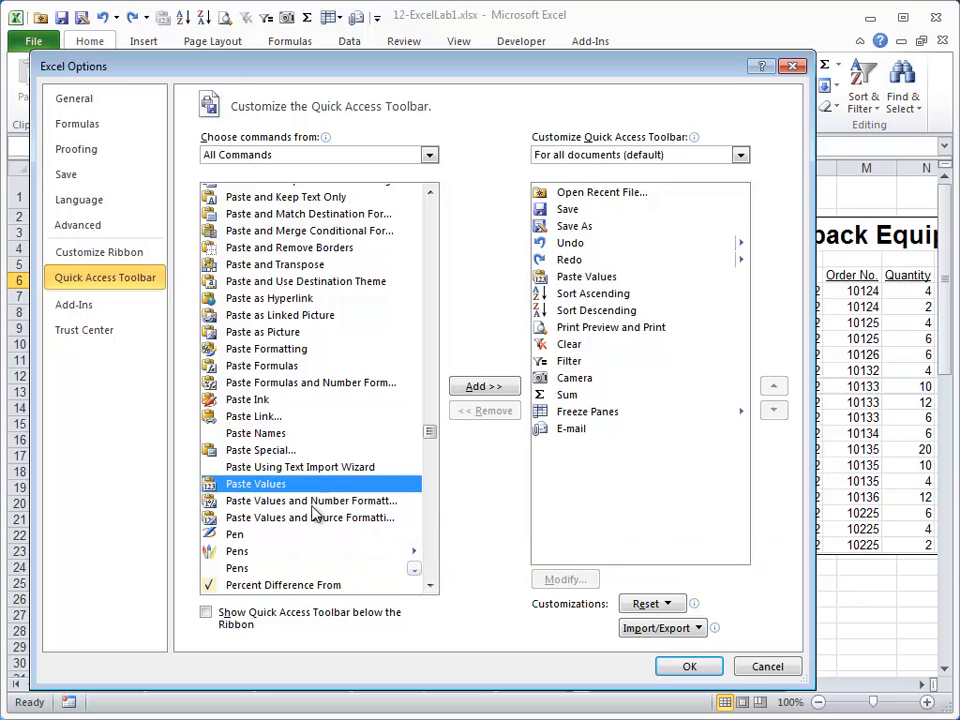
click(410, 500)
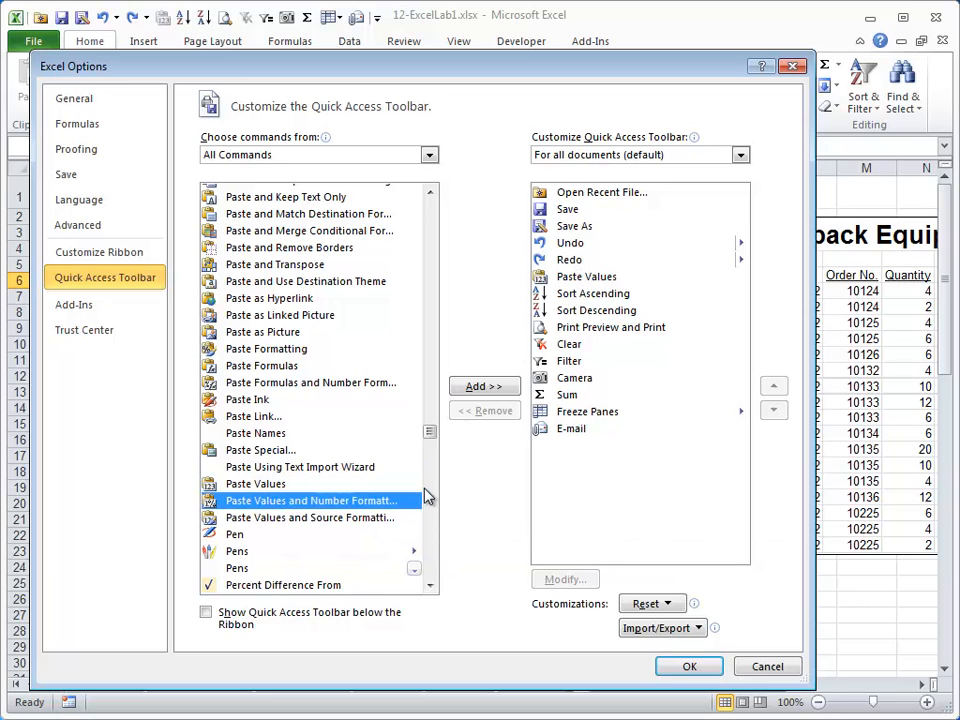
click(502, 390)
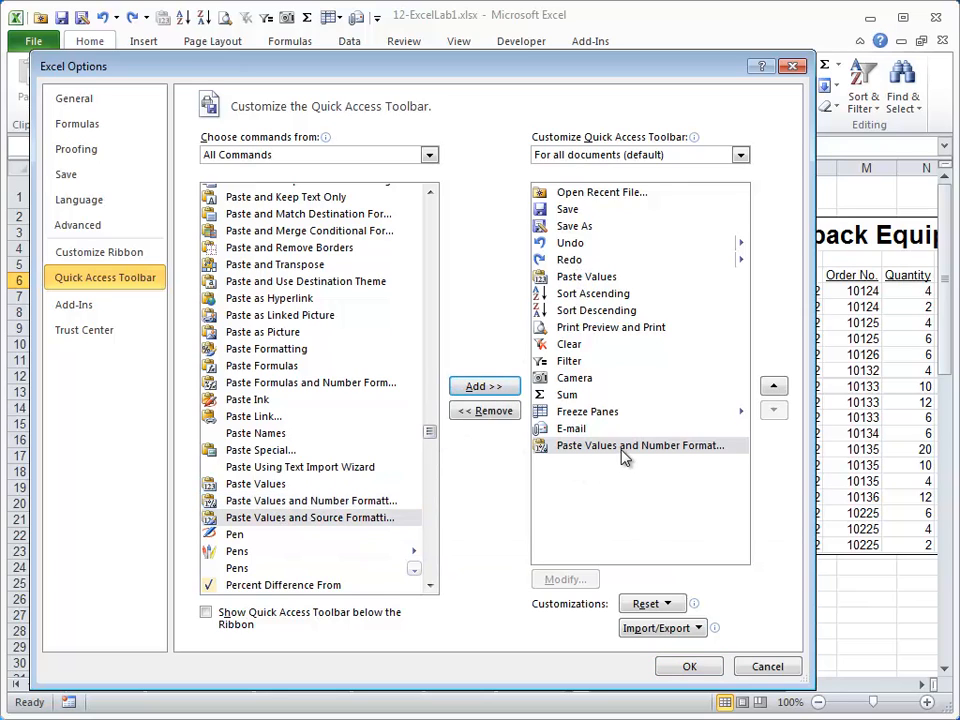
Move Paste Values and Number Formatting directly below Paste Values, and remove it from the list before accepting the options.
click(774, 387)
click(774, 387)
click(774, 387)
click(774, 387)
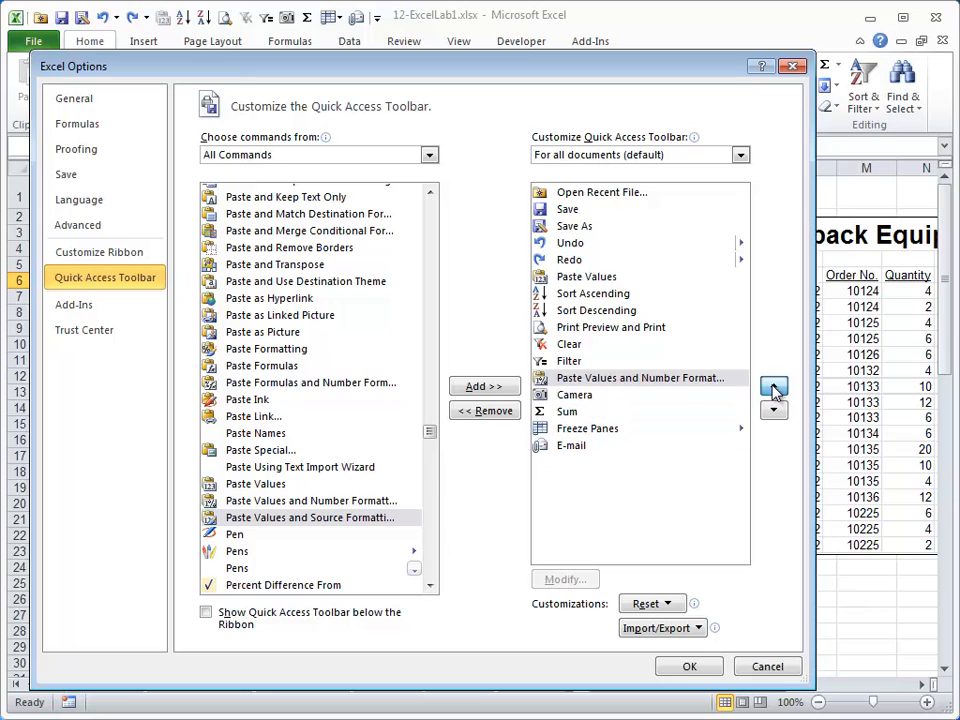
click(774, 387)
click(774, 387)
click(774, 387)
click(774, 387)
click(774, 387)
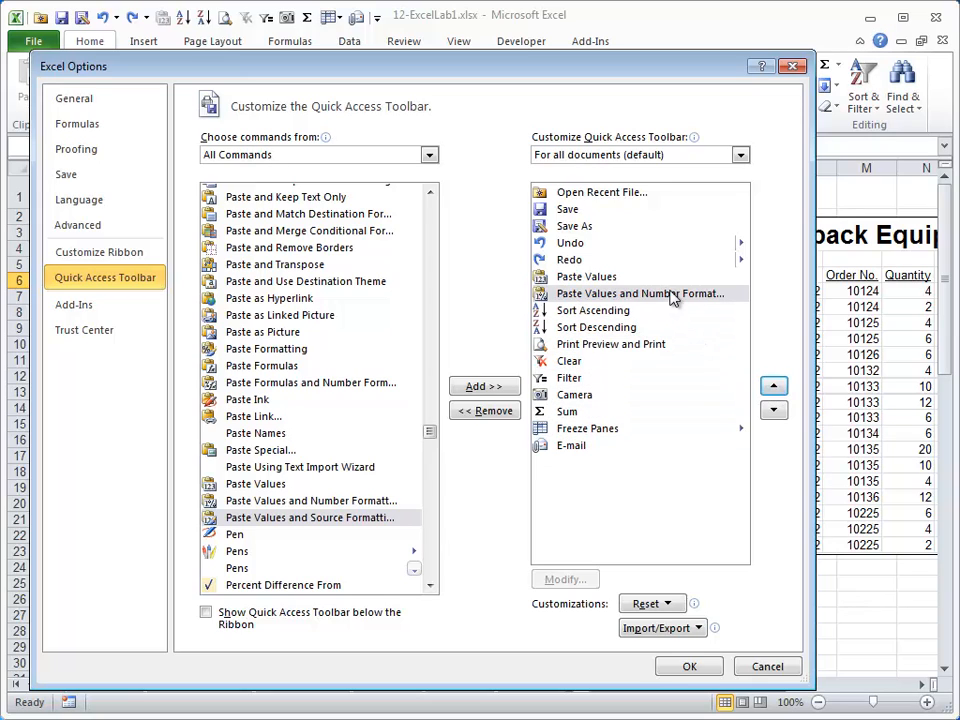
click(500, 412)
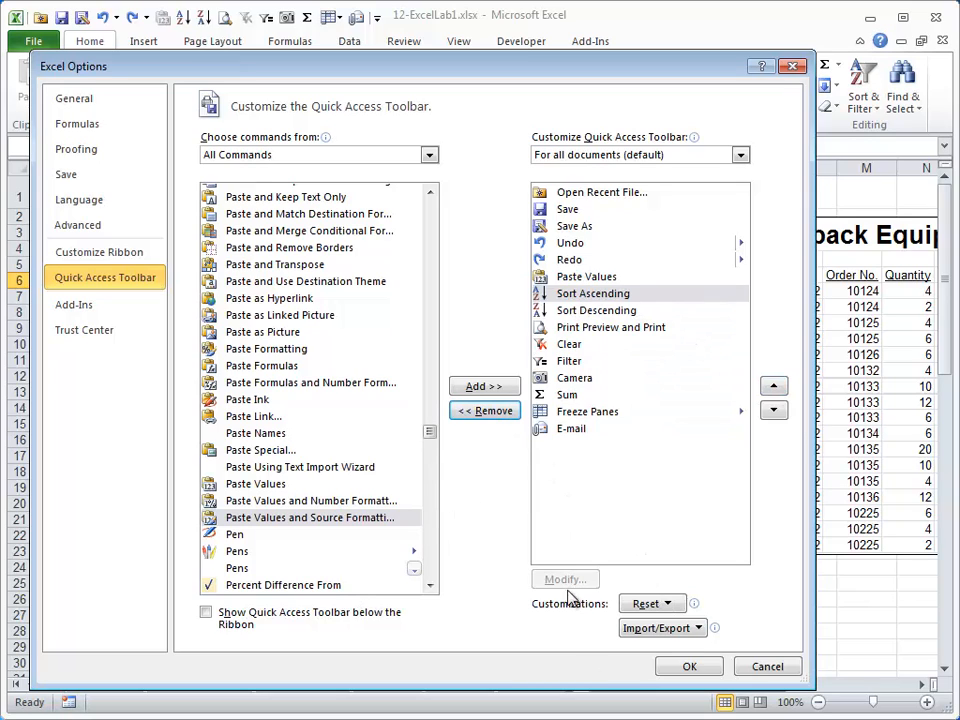
click(689, 666)
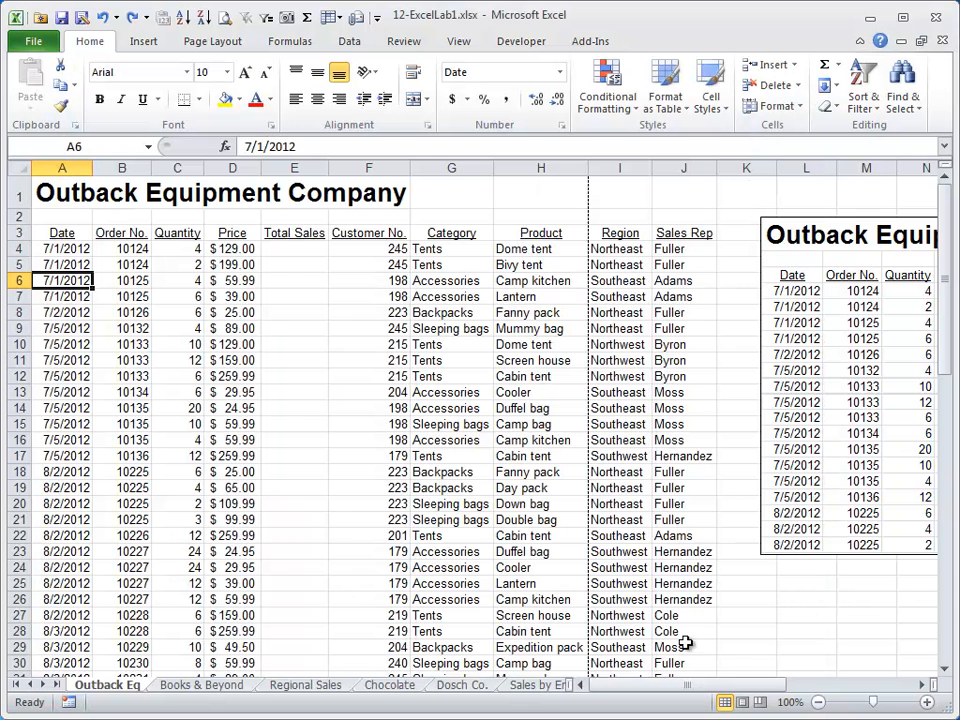
Show the Quick Access Toolbar below the ribbon and put it back above the ribbon.
click(377, 18)
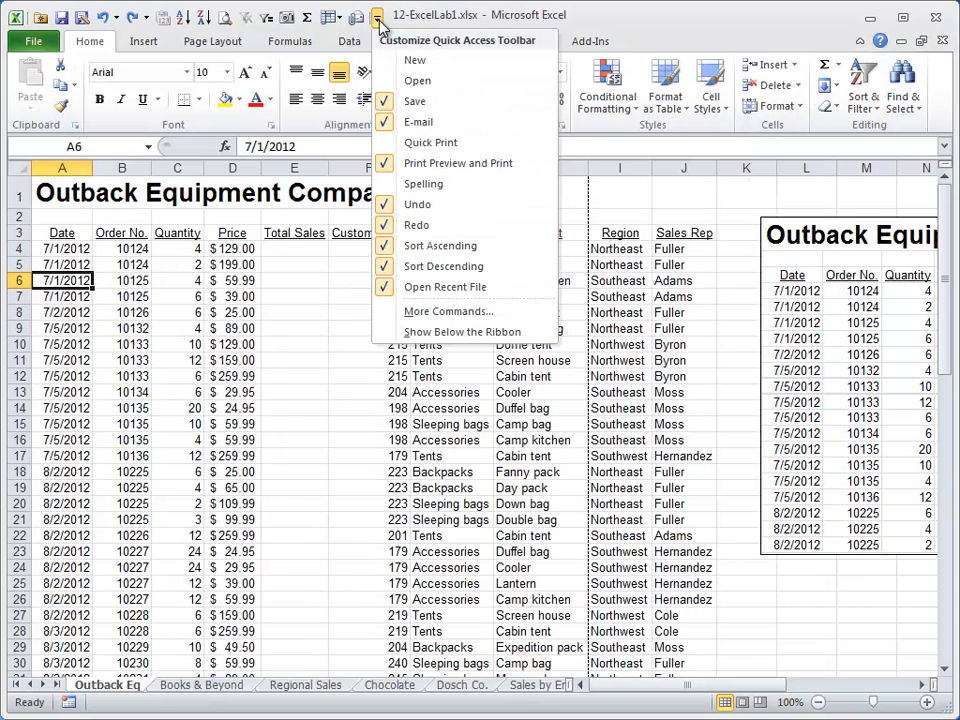
click(434, 333)
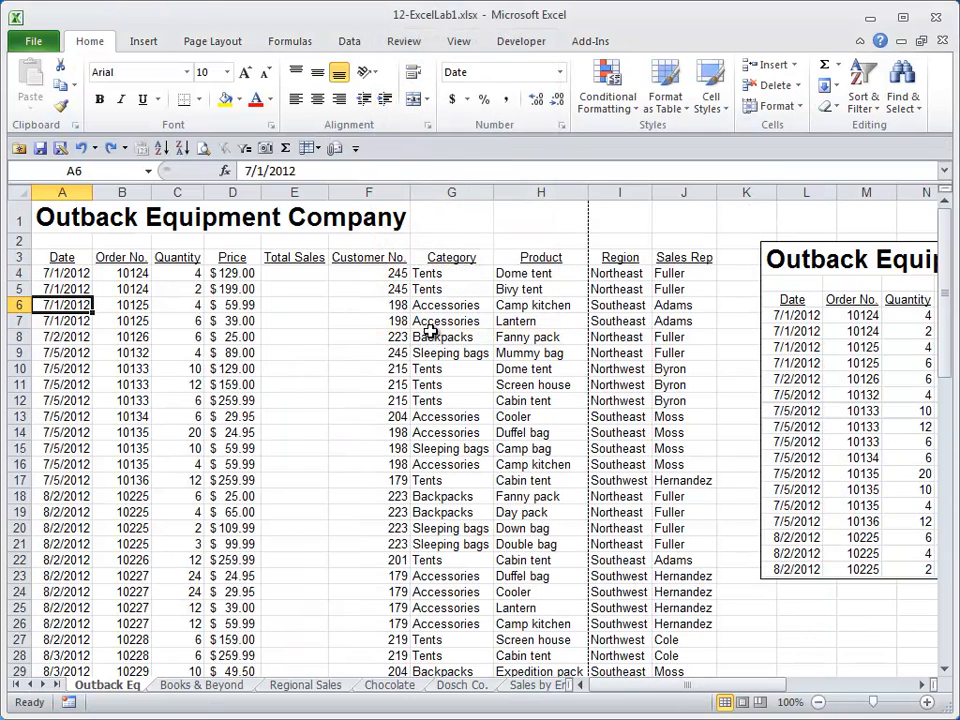
click(356, 150)
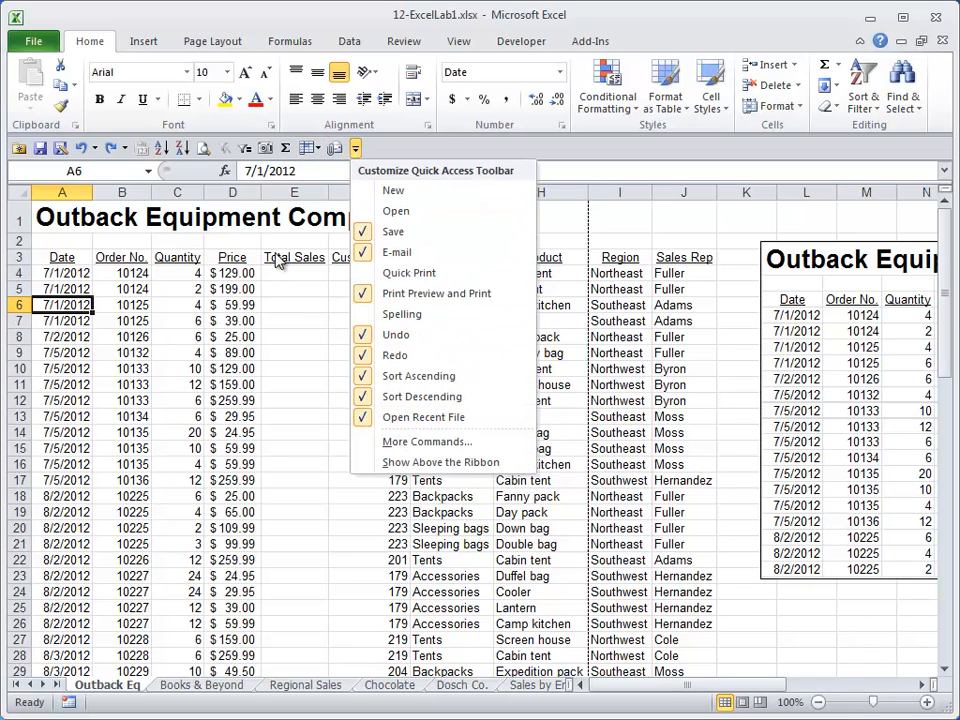
click(416, 463)
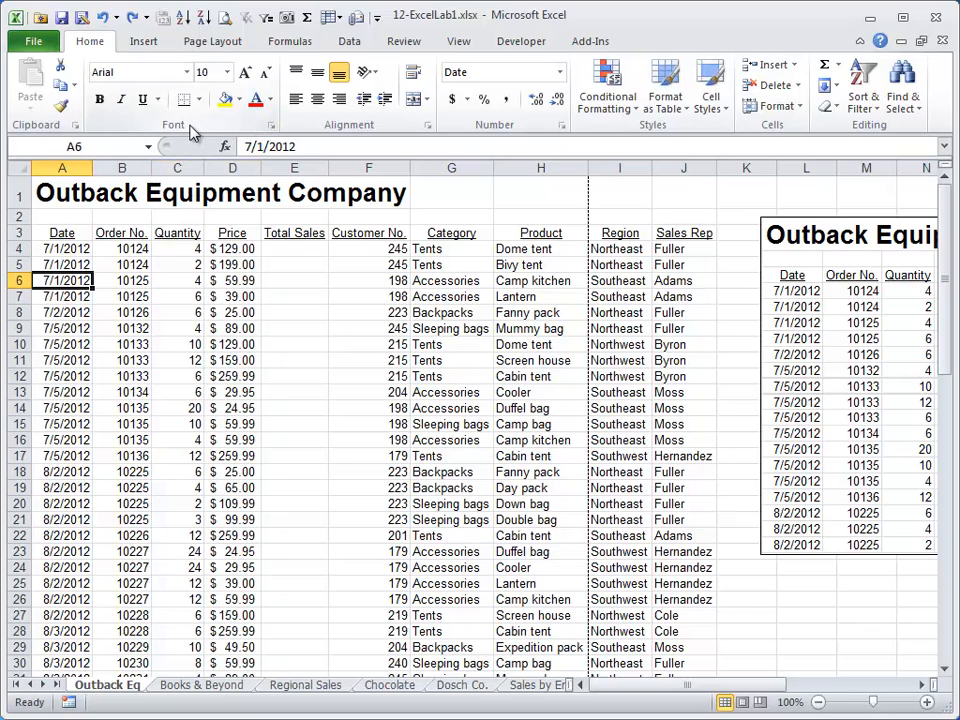
Examine the number, alignment, font, border and fill settings in Format Cells for cell A6 without changing anything.
click(271, 128)
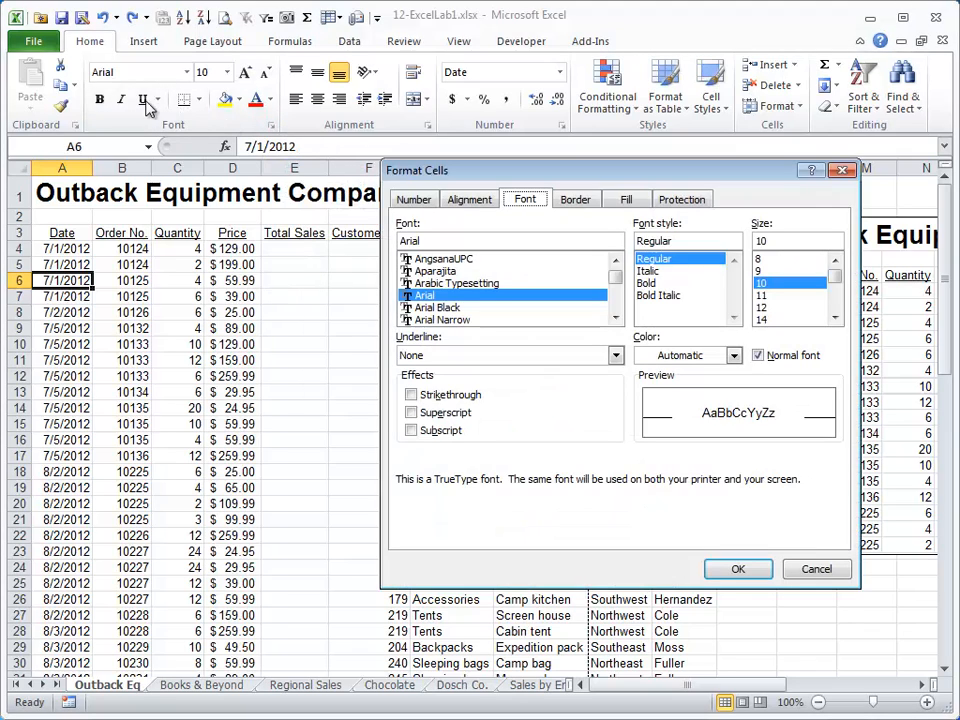
click(413, 200)
drag(491, 180, 279, 186)
click(285, 204)
click(324, 205)
click(378, 205)
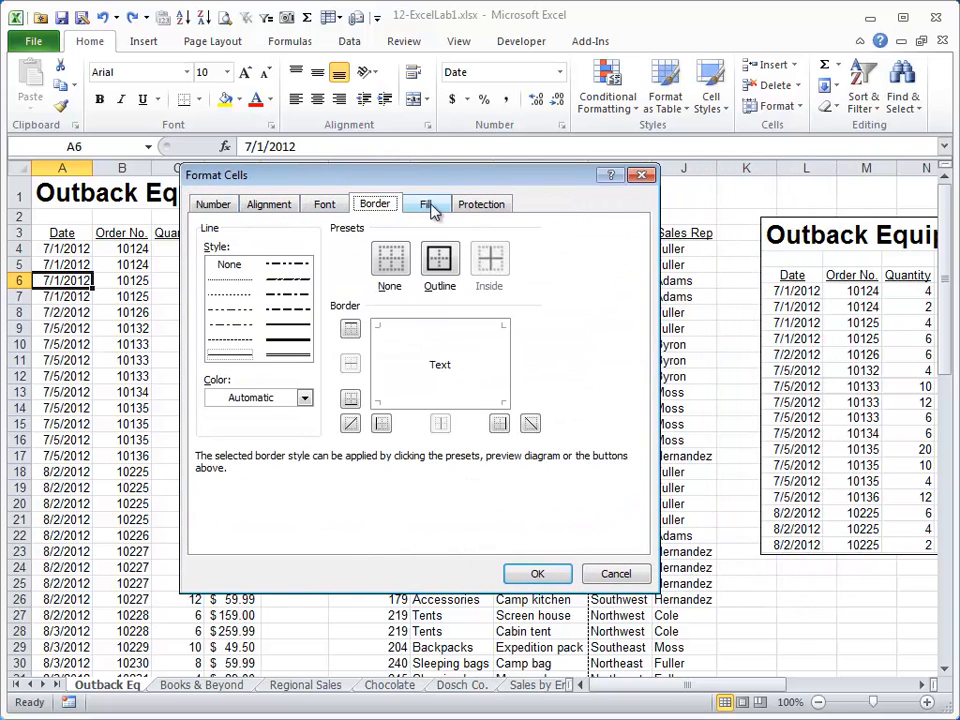
click(428, 205)
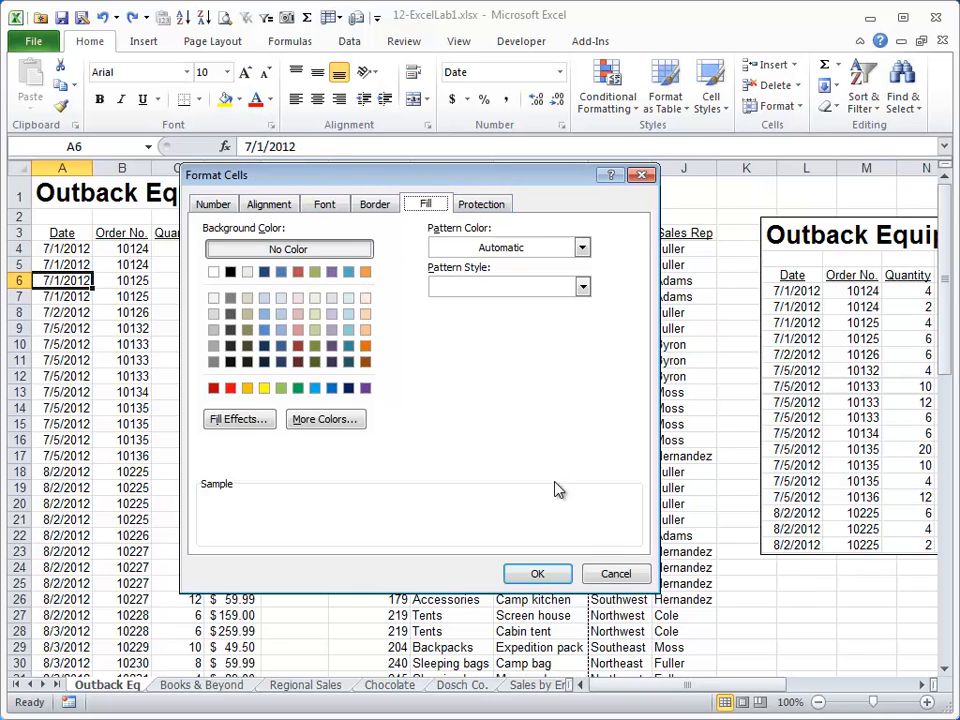
click(616, 573)
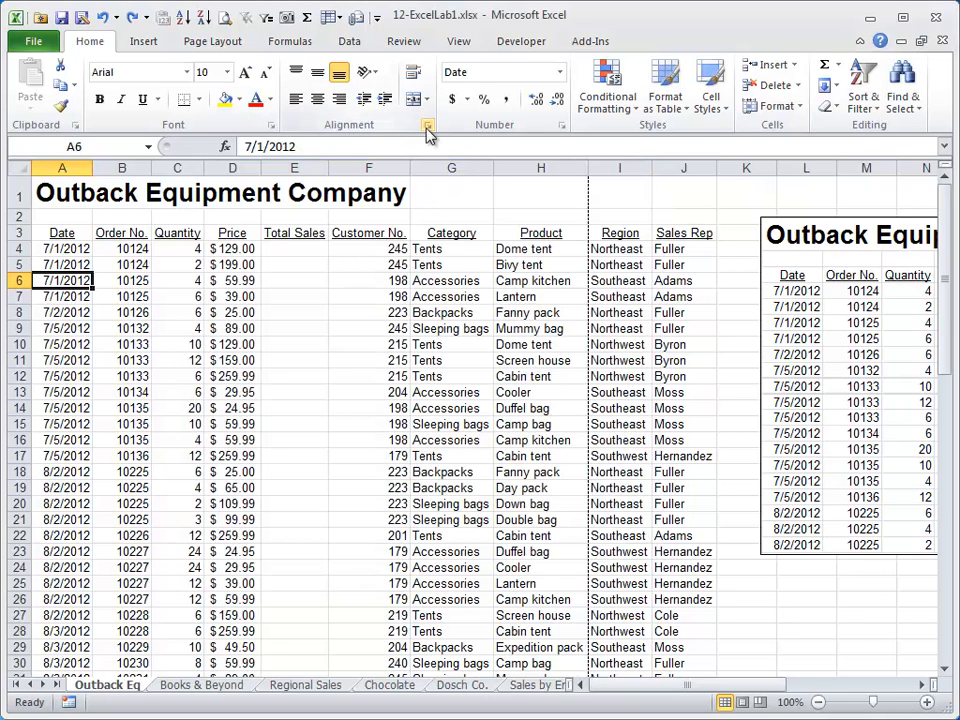
click(560, 127)
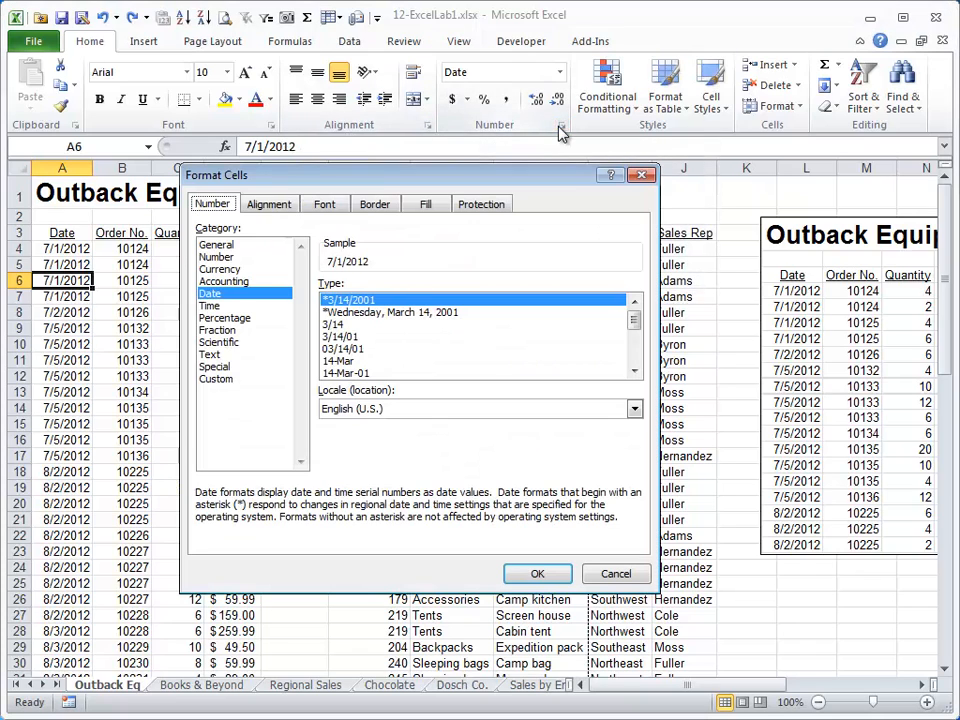
click(617, 577)
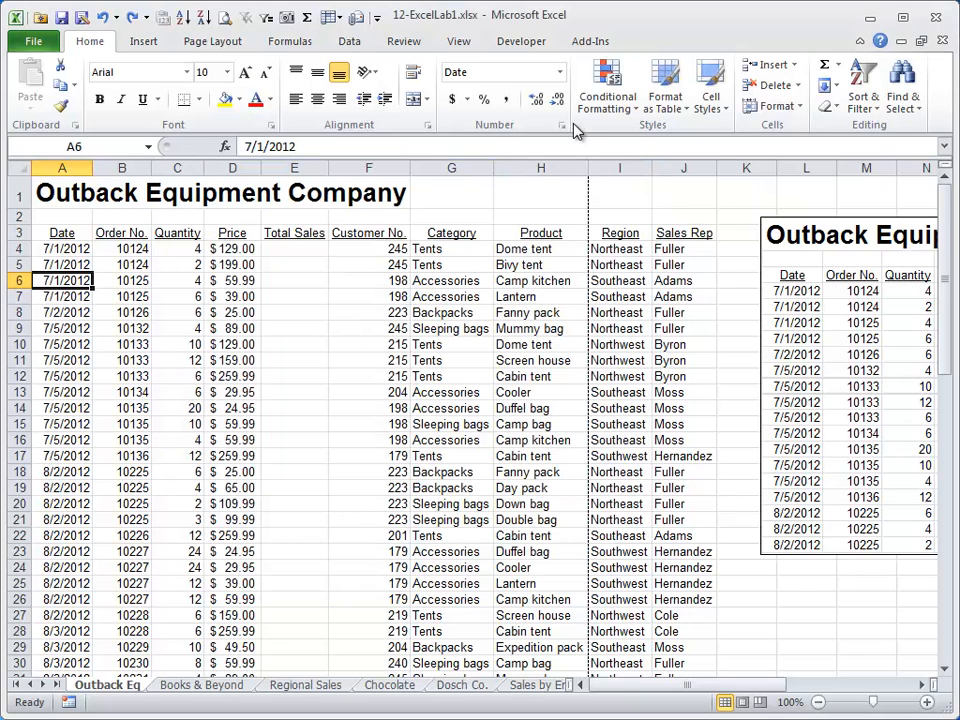
Examine the ribbon commands for inserting objects, setting up the page layout and building formulas.
click(145, 48)
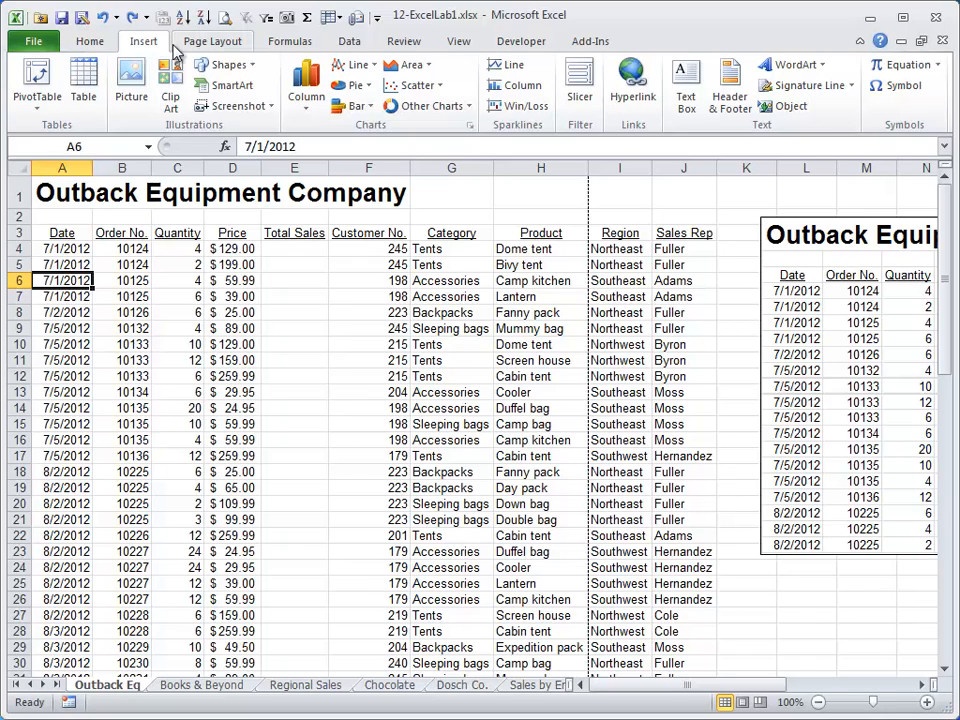
click(228, 46)
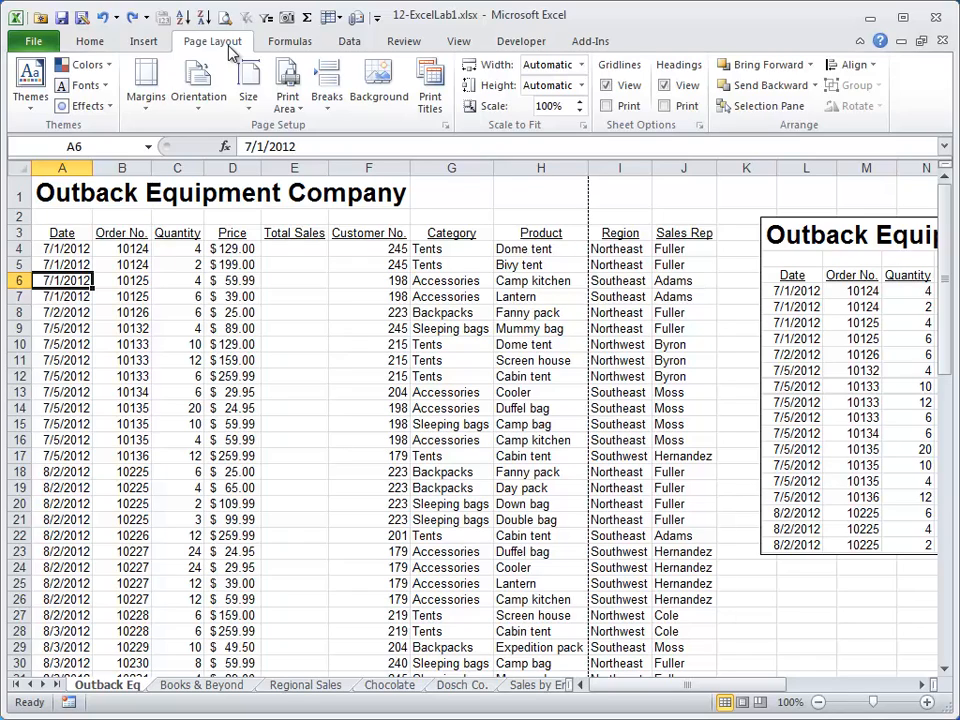
click(314, 45)
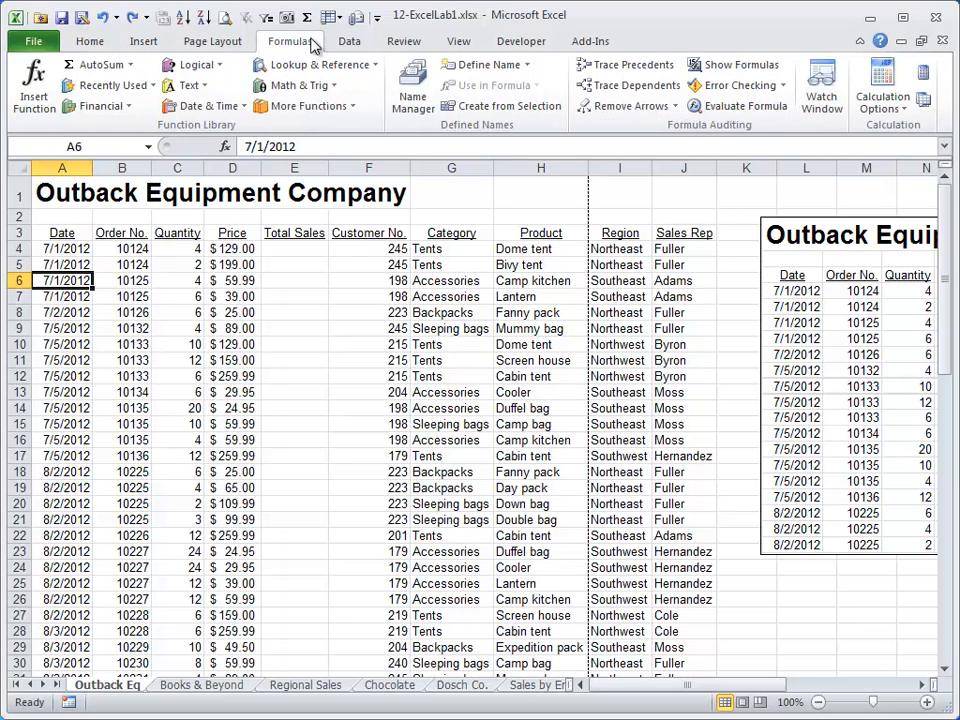
Look up the SUM function for cell E5 in Insert Function, view its arguments and cancel without inserting it.
click(280, 264)
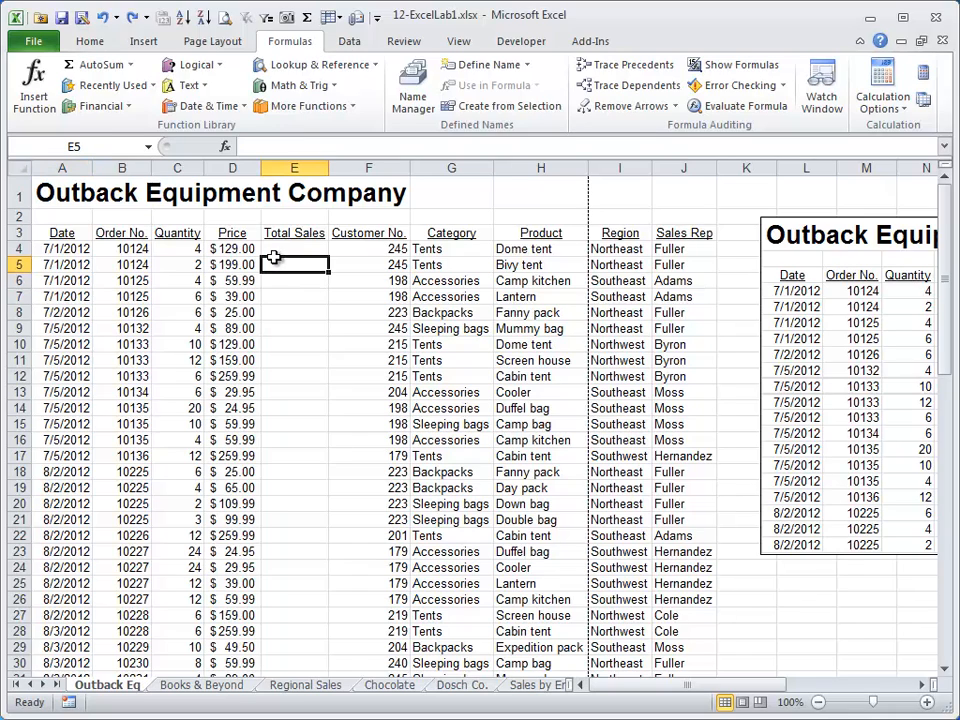
click(37, 93)
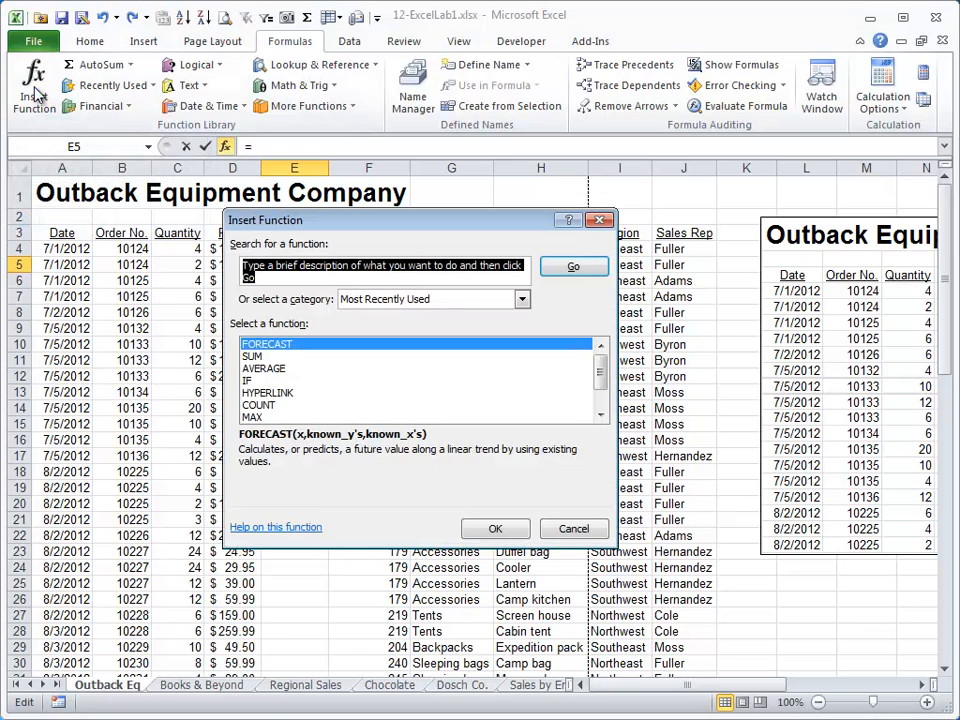
click(256, 357)
click(262, 368)
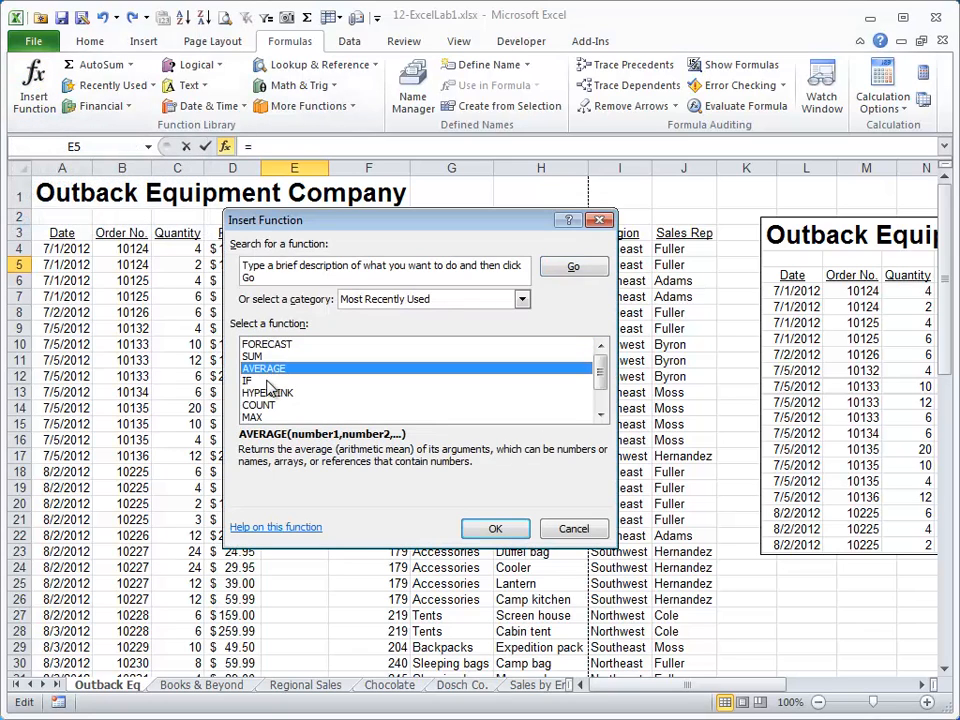
double_click(270, 359)
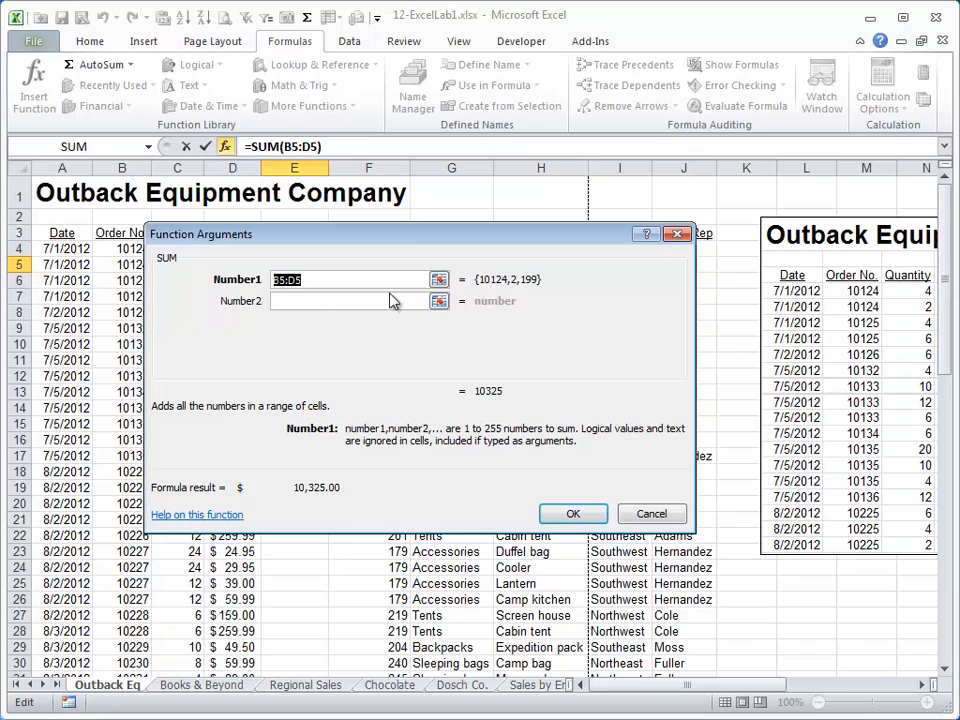
click(657, 515)
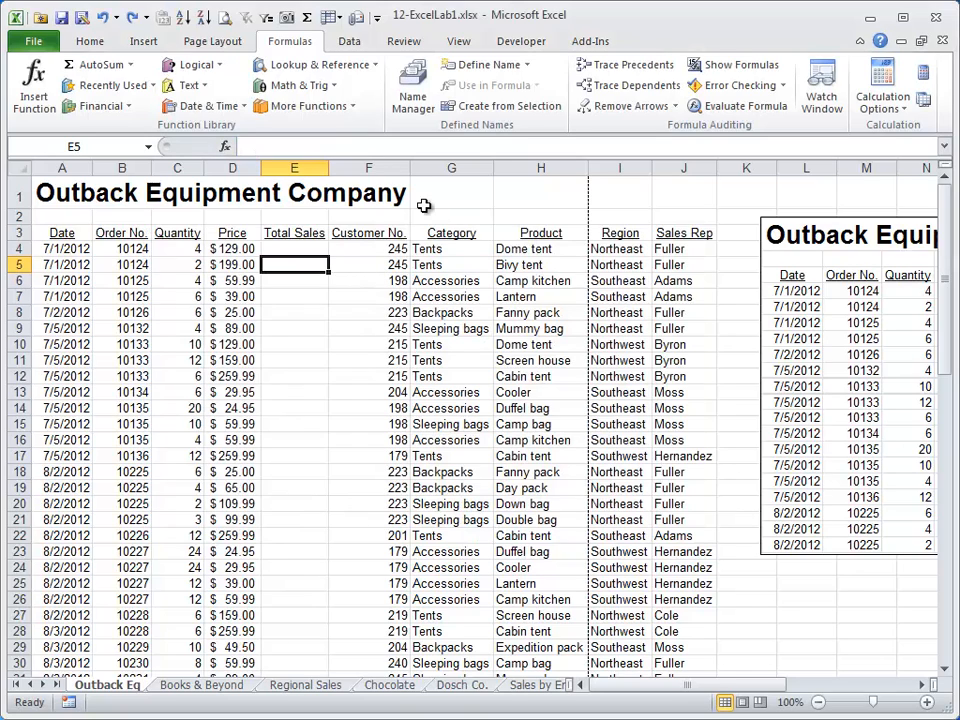
Look over the data commands and add a comment reading "too high" to the price in cell D4.
click(352, 41)
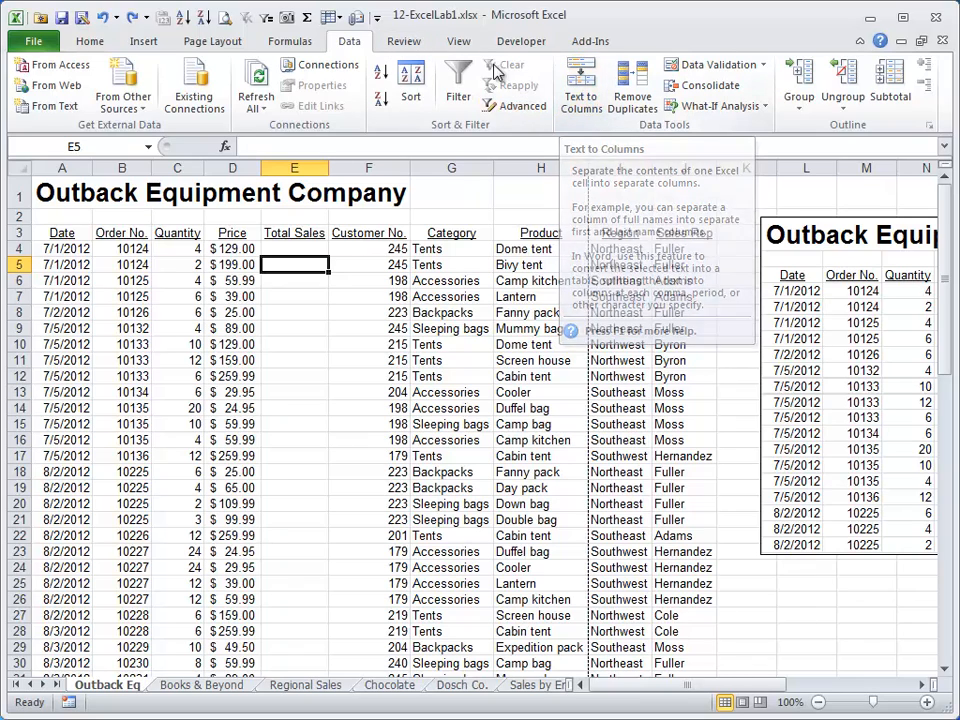
click(405, 41)
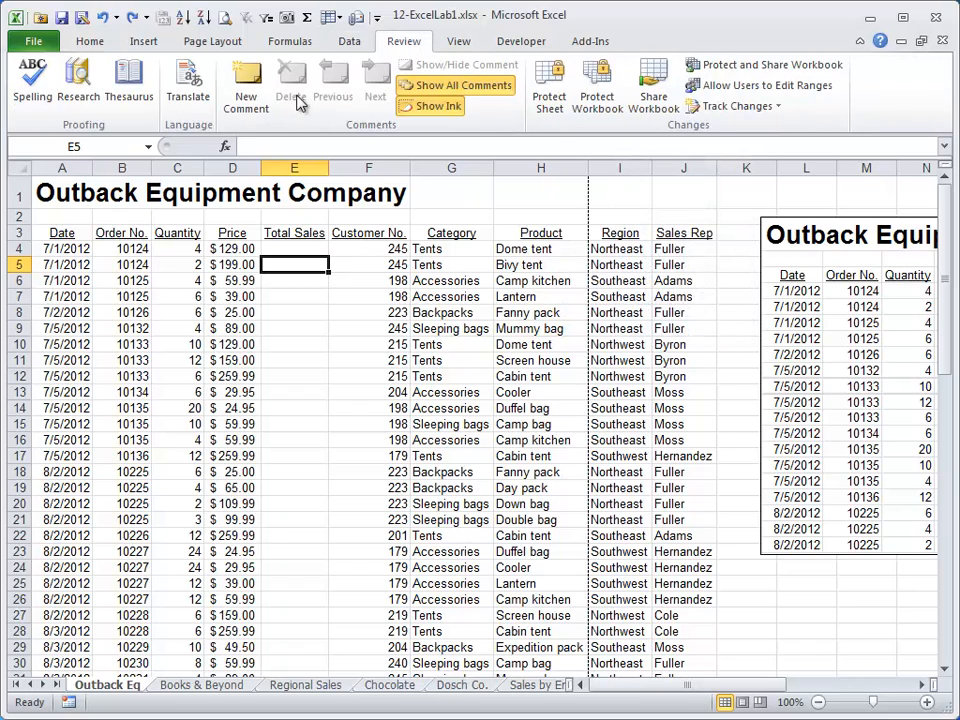
click(240, 246)
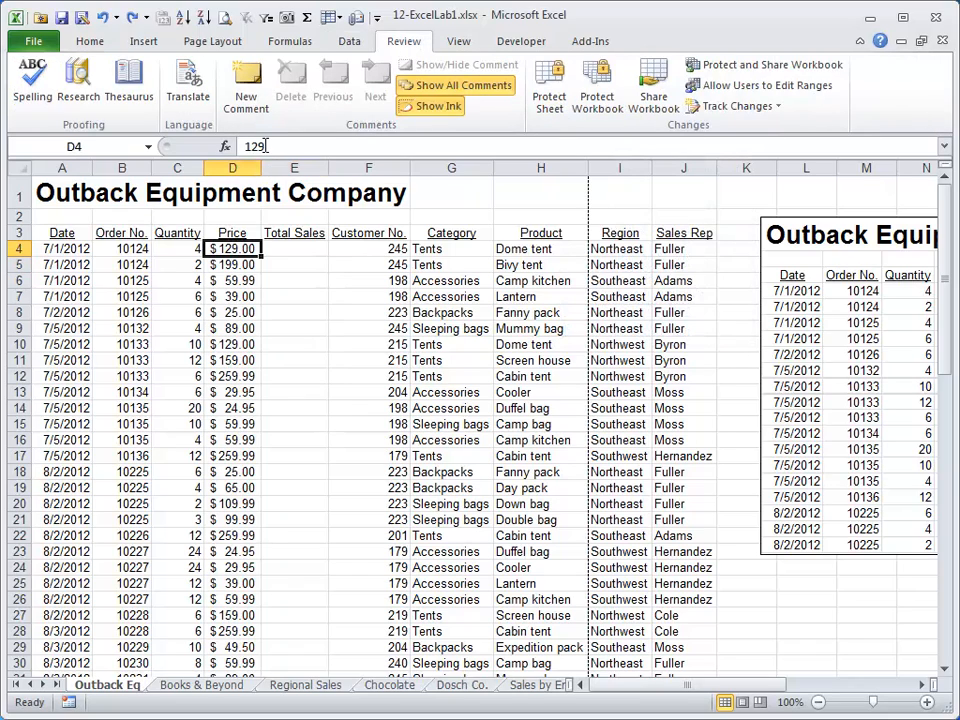
click(258, 105)
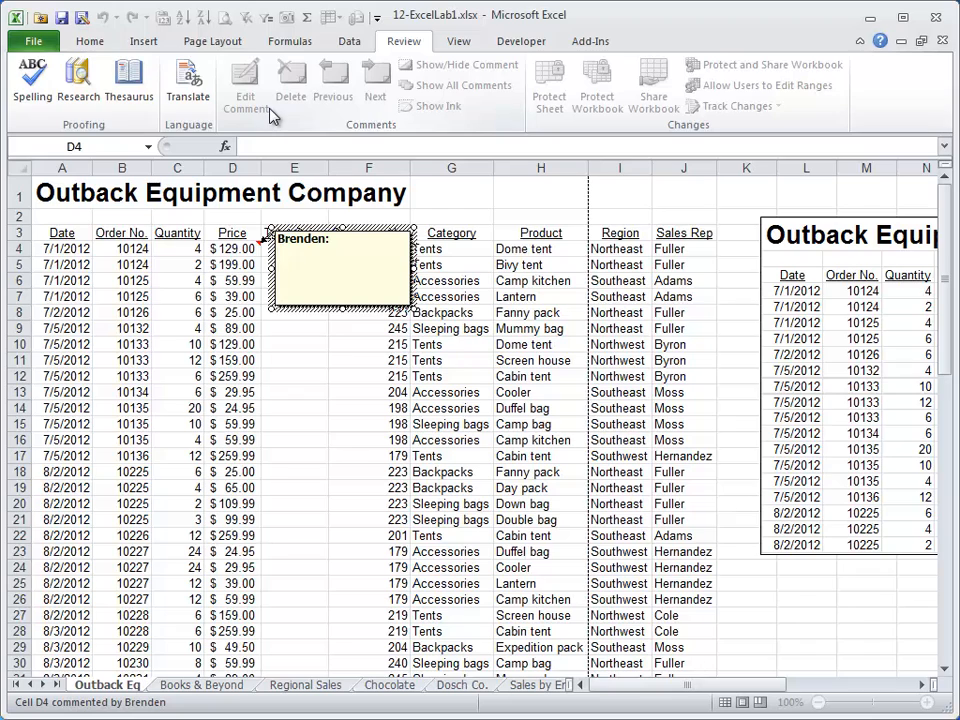
text(too high)
click(292, 360)
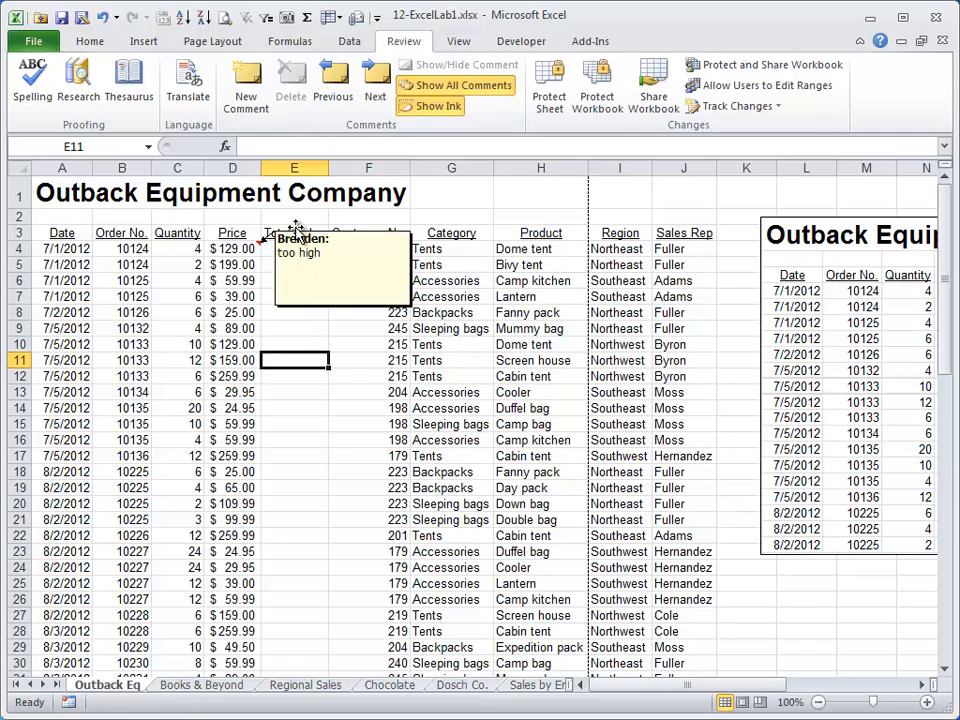
Hide all comments, view the comment on cell D4 by itself, and show all comments again.
click(463, 88)
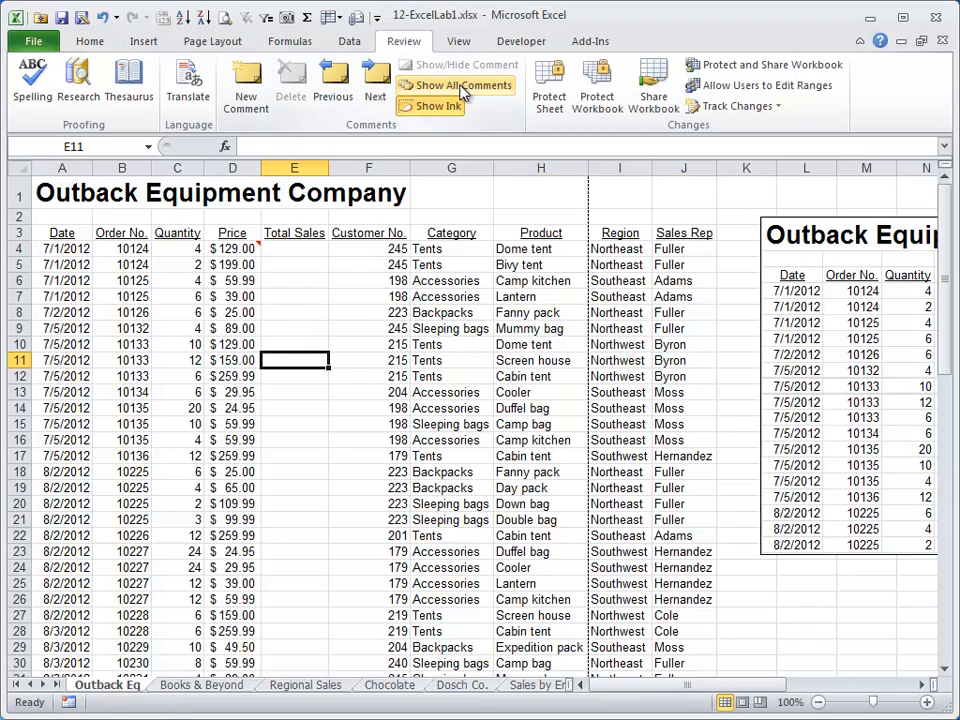
mouse_move(233, 251)
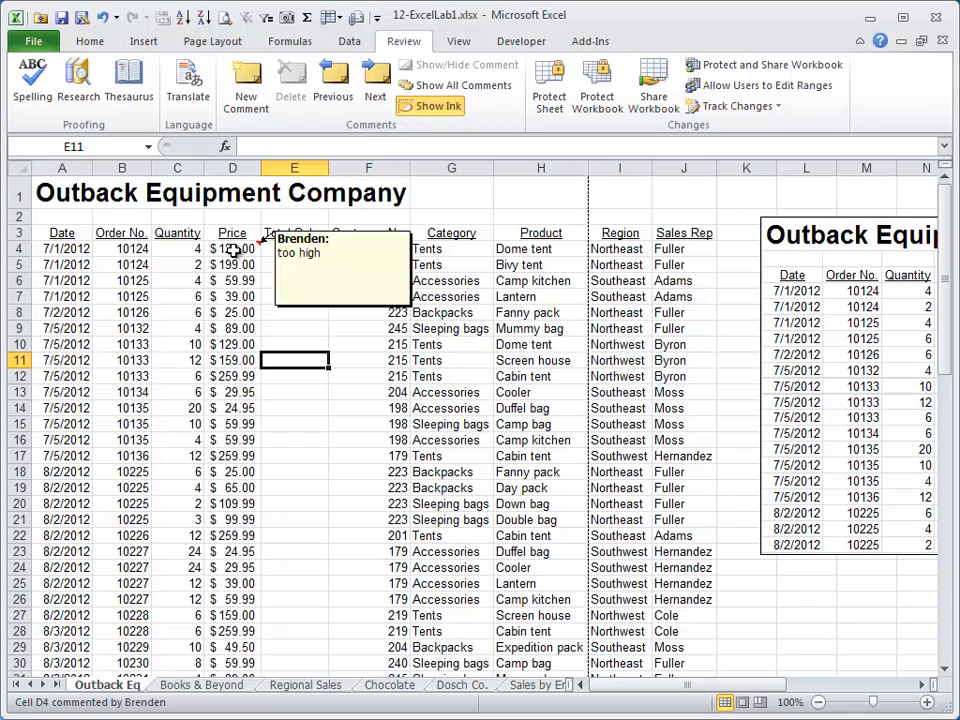
click(463, 85)
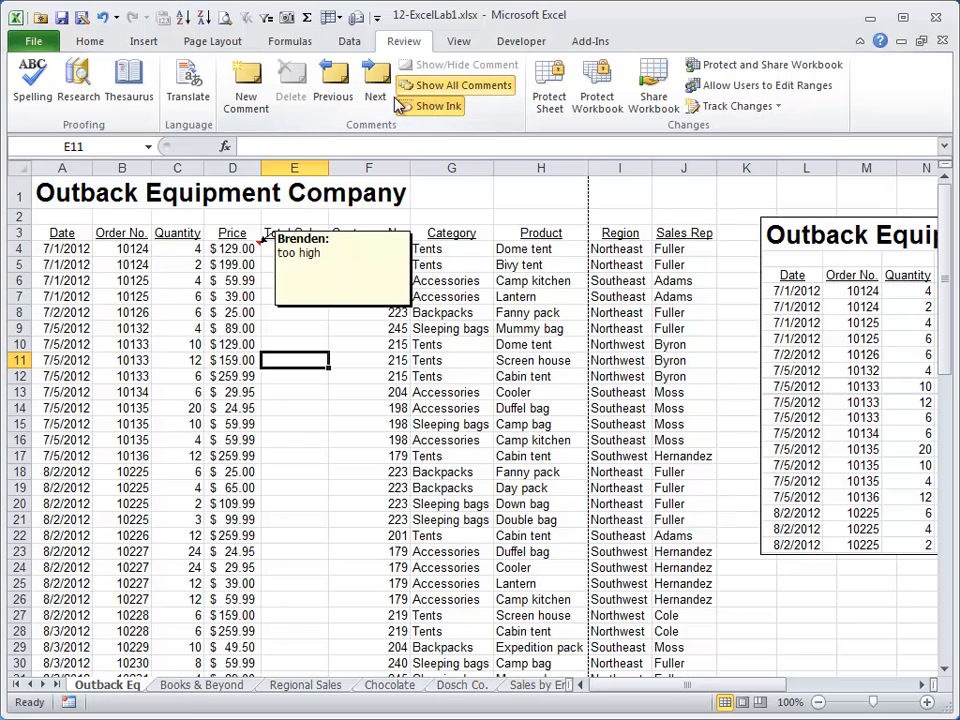
Delete the comment from cell D4.
click(316, 251)
click(242, 246)
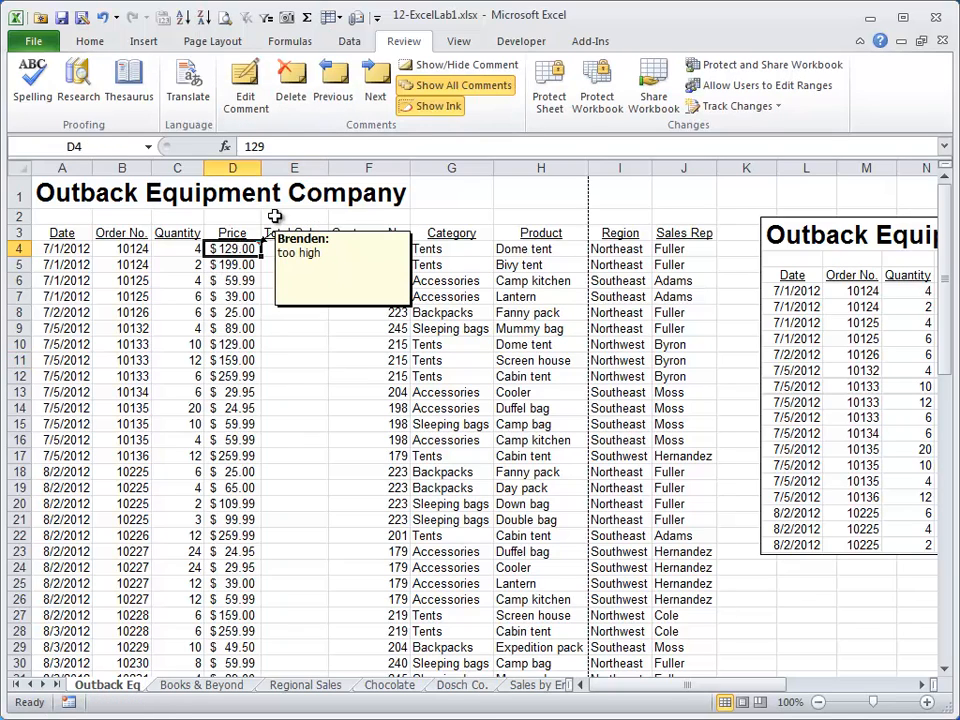
click(291, 80)
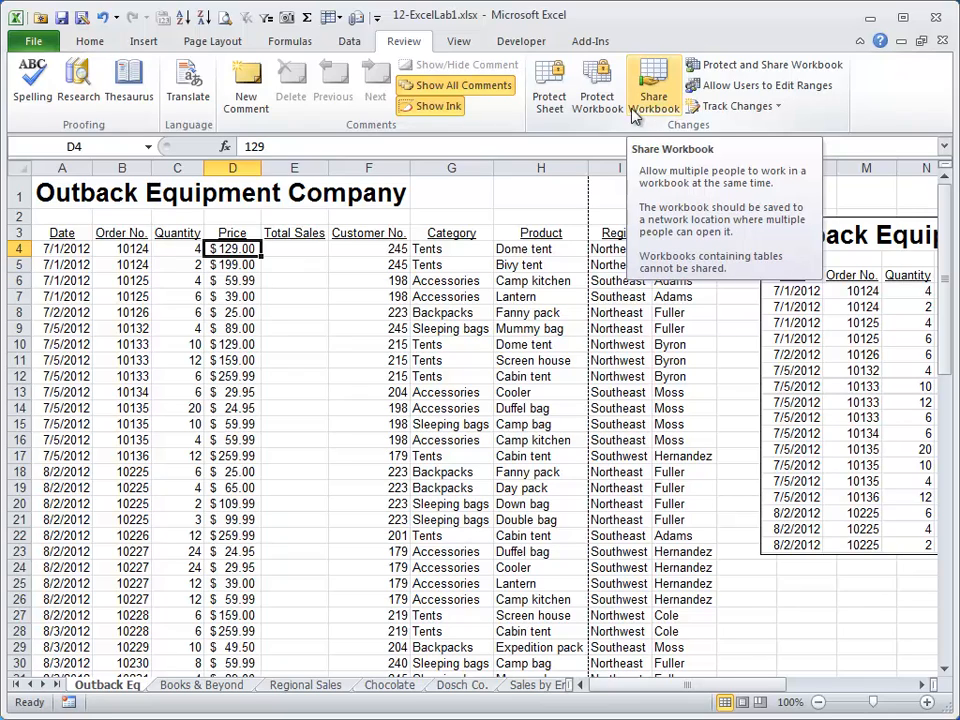
Look over the view commands, zoom the worksheet in twice and return it to 100%.
click(459, 43)
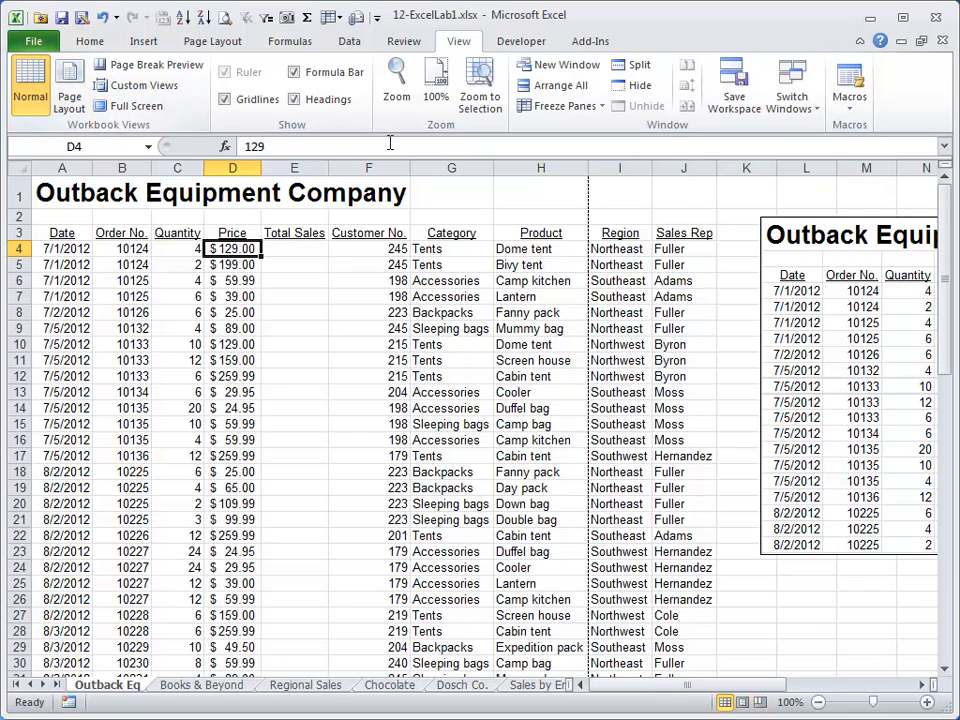
click(926, 702)
click(926, 702)
click(818, 703)
click(818, 703)
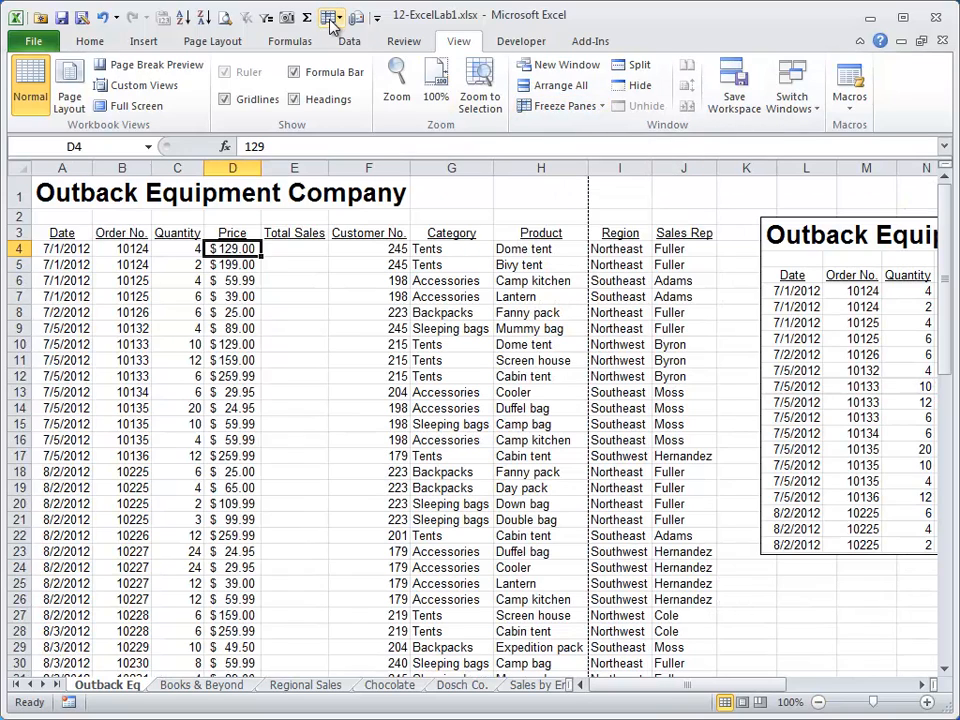
Examine the developer tools, compare them with the Macros options among the view commands, and check the installed add-in commands.
click(531, 42)
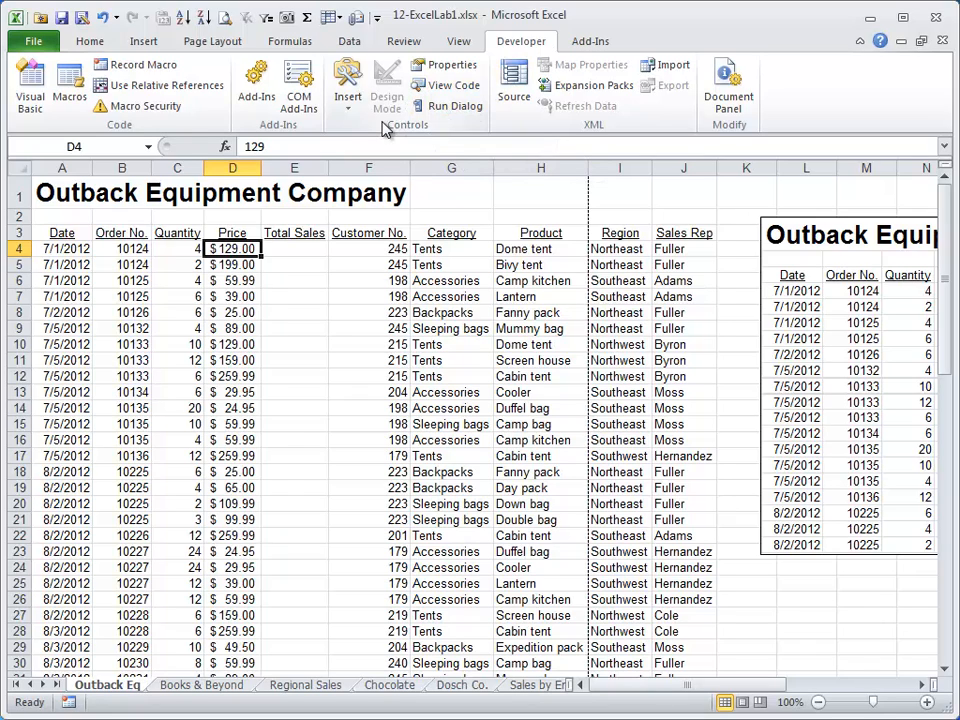
click(458, 40)
click(849, 92)
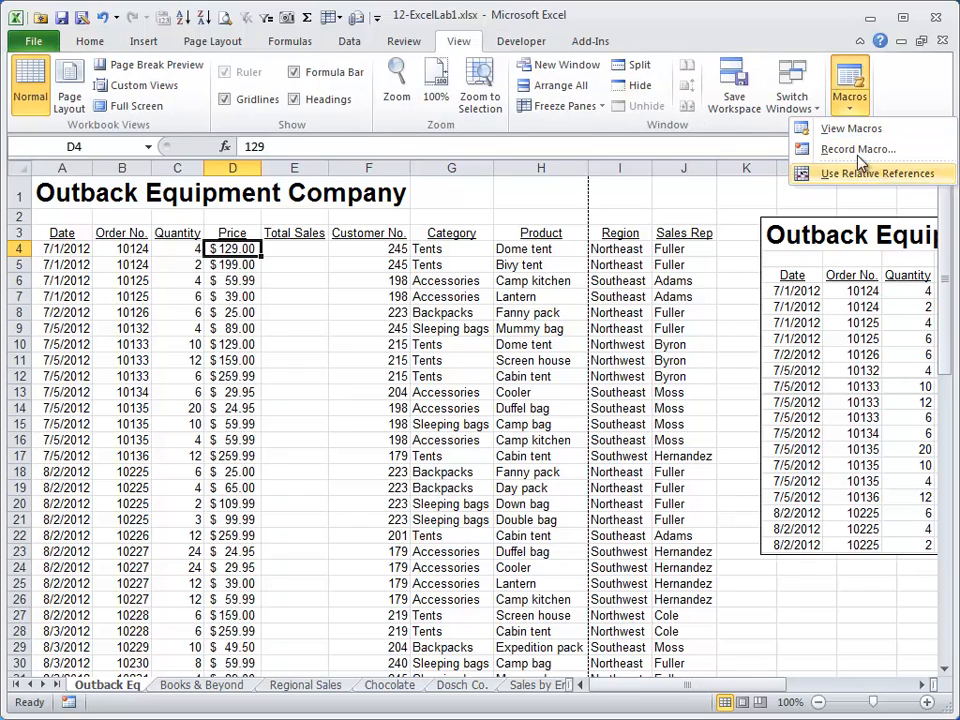
click(540, 42)
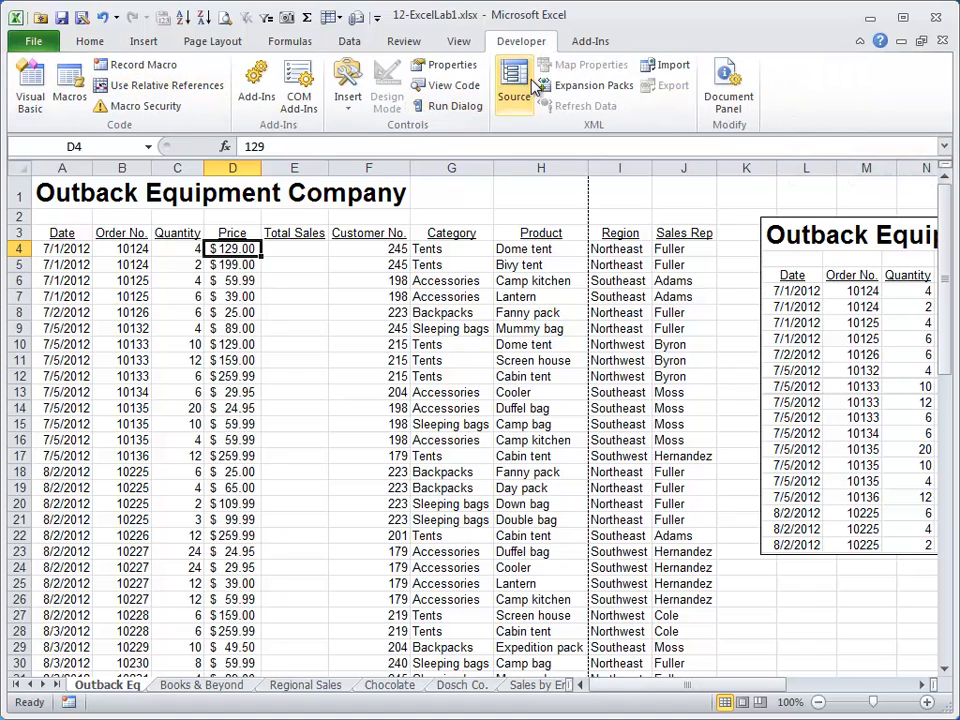
click(590, 45)
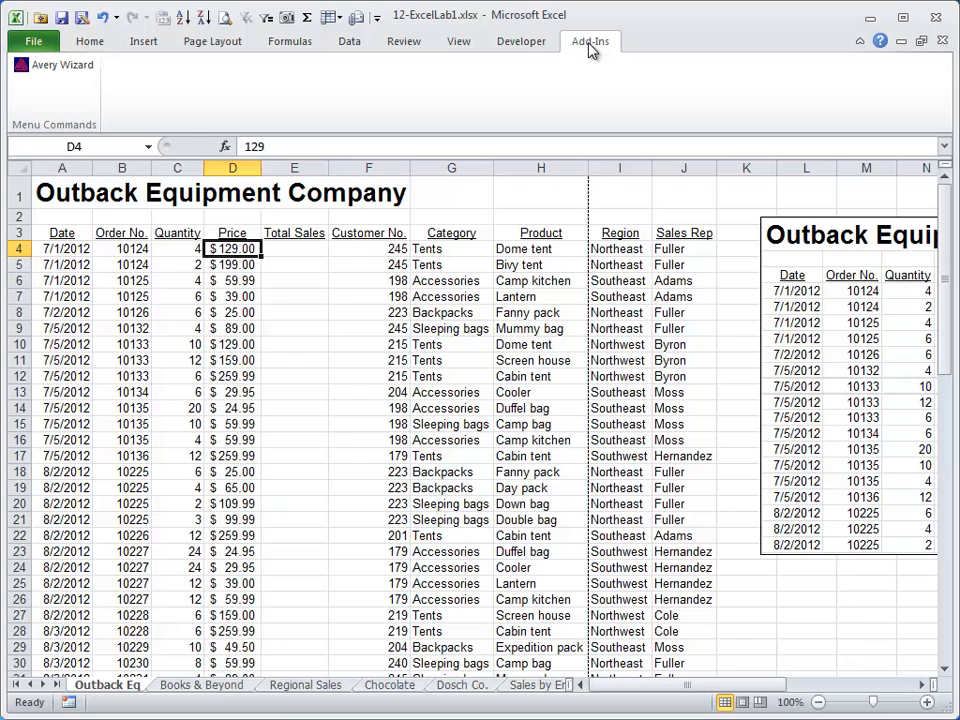
click(89, 41)
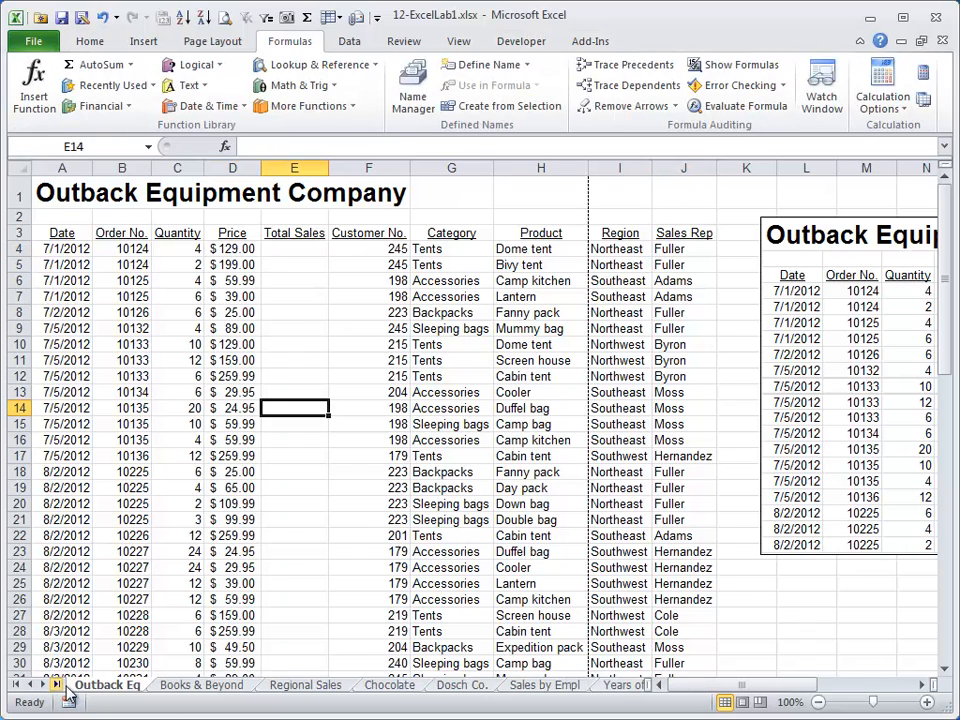
View the Books & Beyond and Regional Sales worksheets and return to the Outback Eq sheet.
click(192, 688)
click(302, 688)
click(128, 688)
Look over the data and review commands, and examine the workbook's Calculation Options without changing the setting.
click(352, 42)
click(402, 40)
click(349, 43)
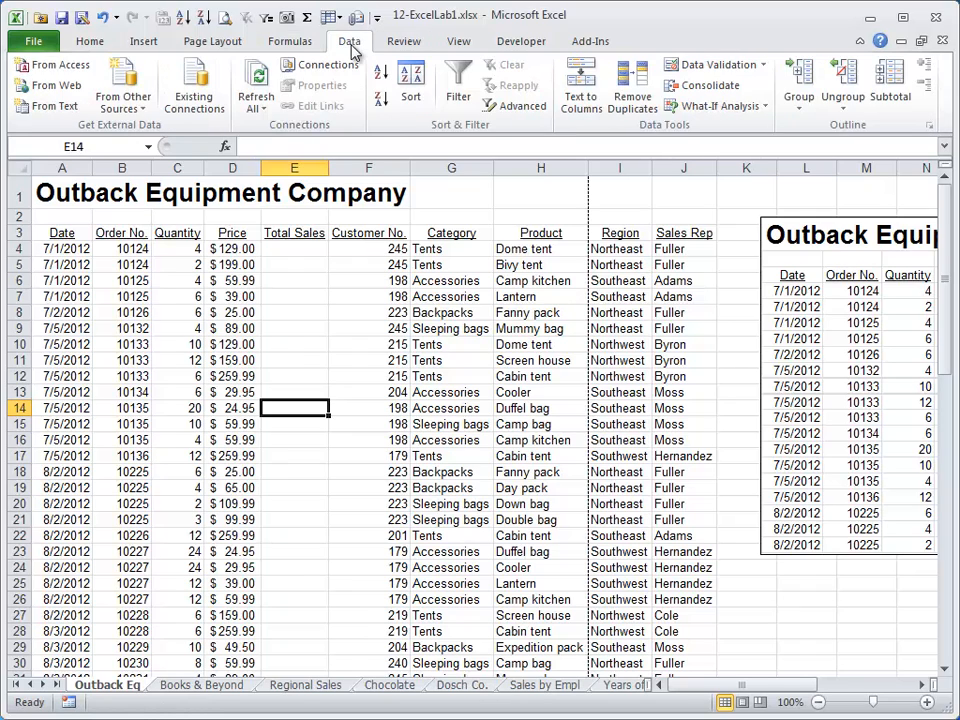
click(304, 48)
click(880, 100)
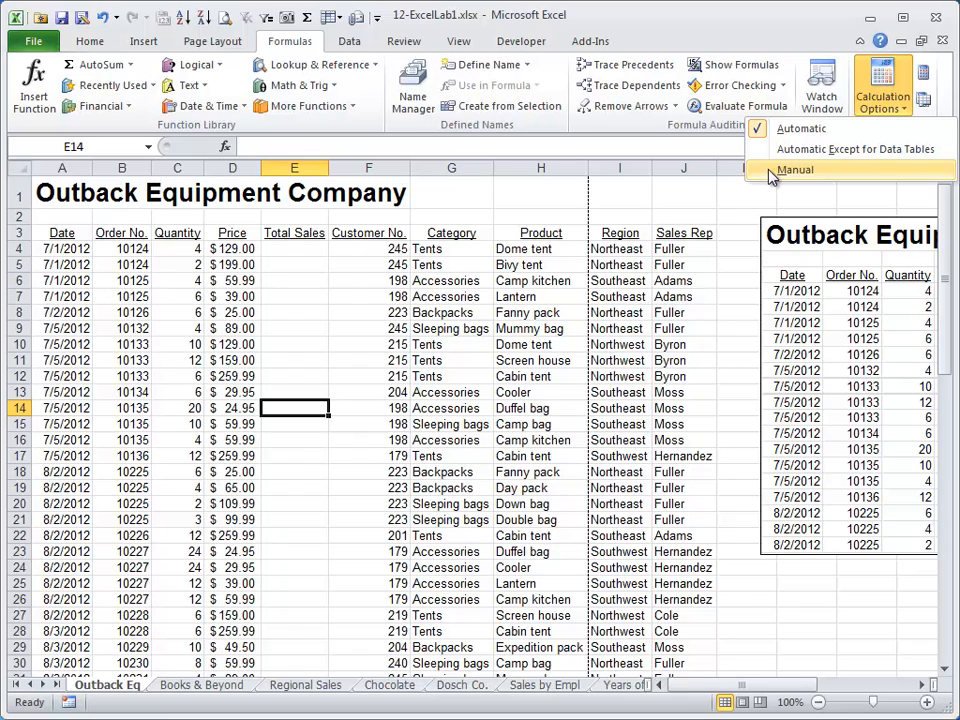
click(348, 232)
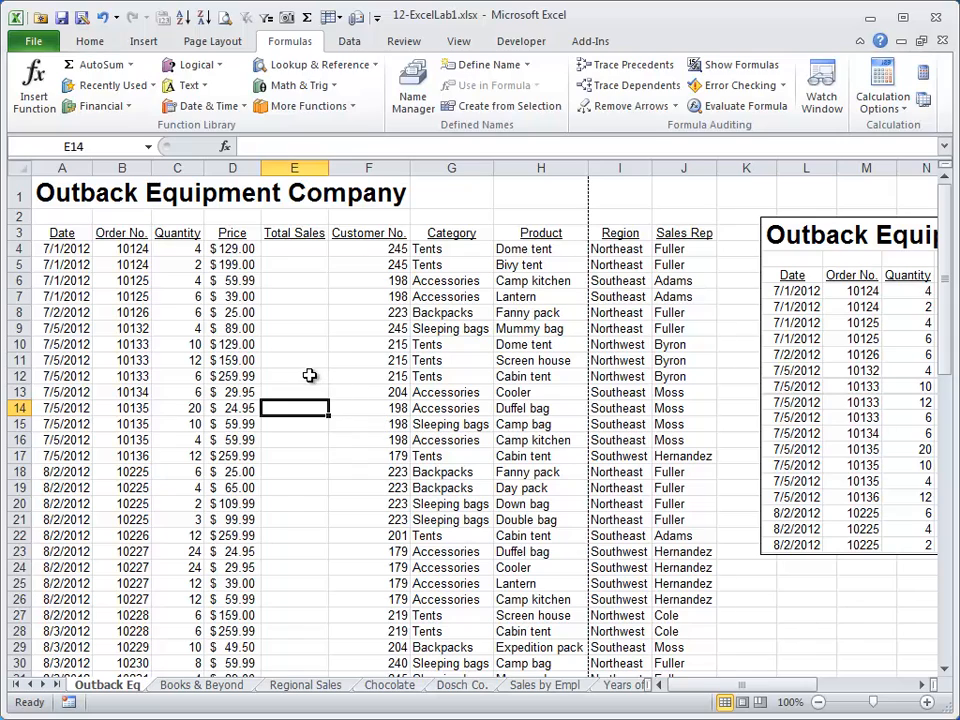
Check the status bar calculations for C10:C19, and for C20:C28 combined with F20, F16, C14, C9 and F7.
drag(188, 346, 190, 488)
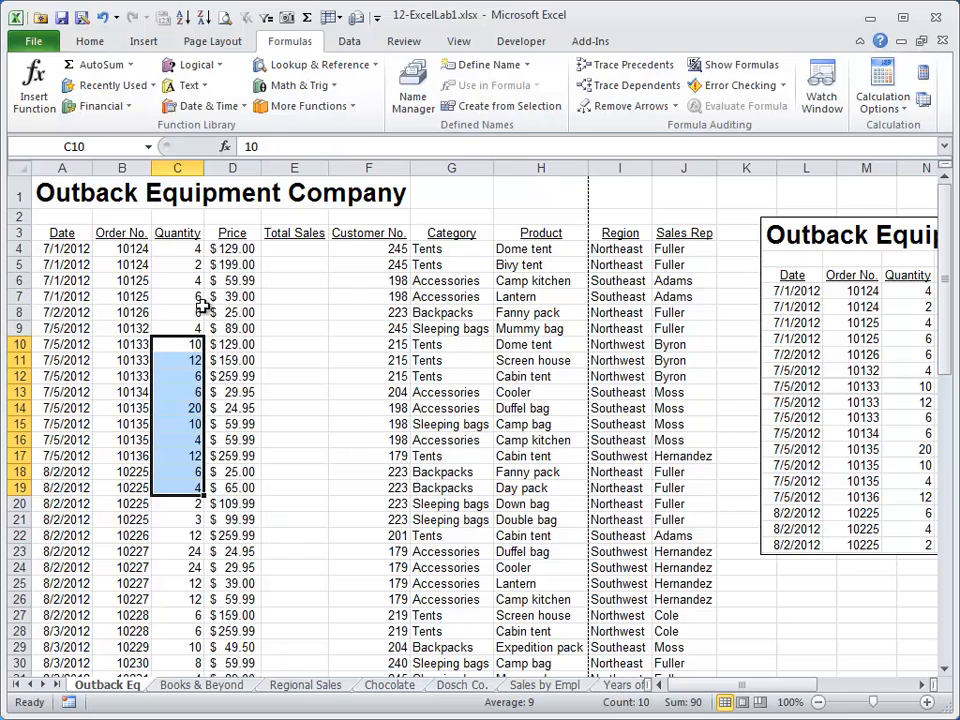
drag(193, 507, 193, 634)
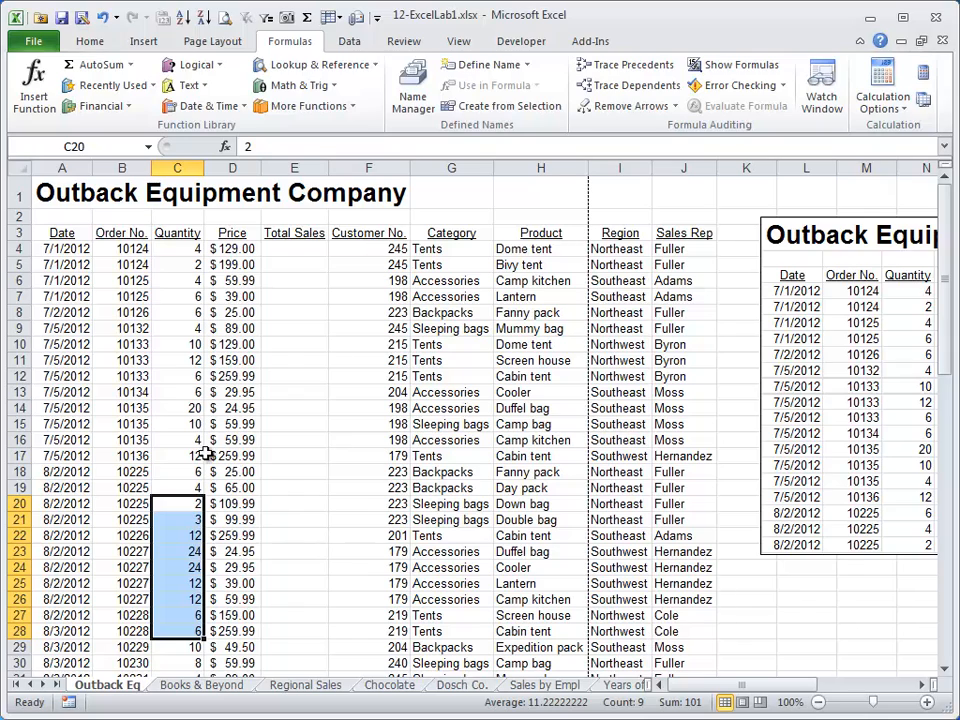
ctrl+click(385, 500)
ctrl+click(383, 442)
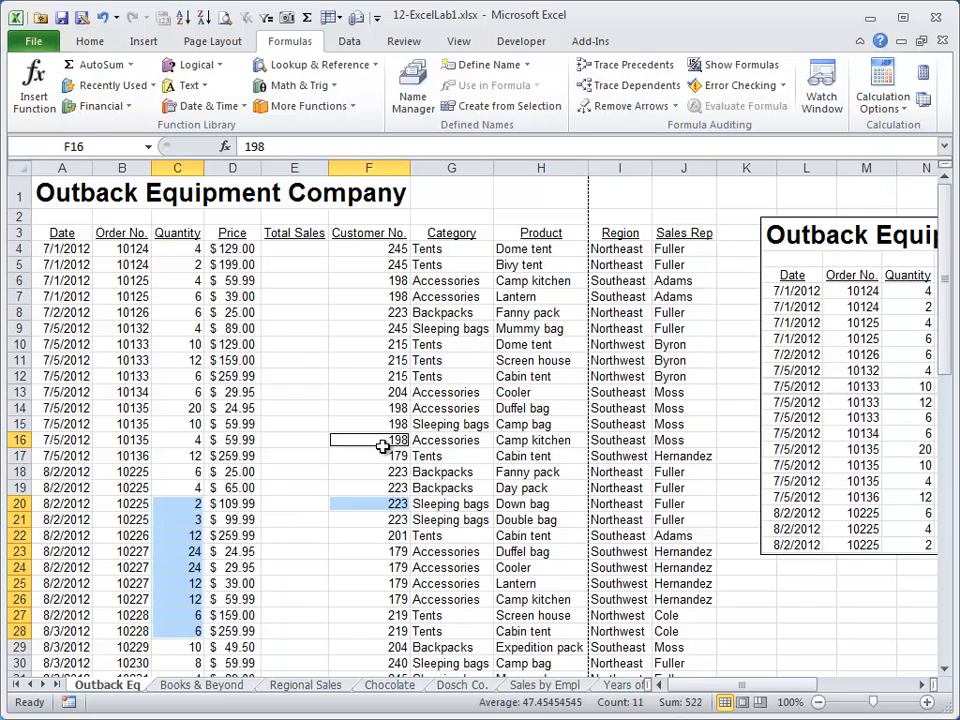
ctrl+click(180, 406)
ctrl+click(178, 328)
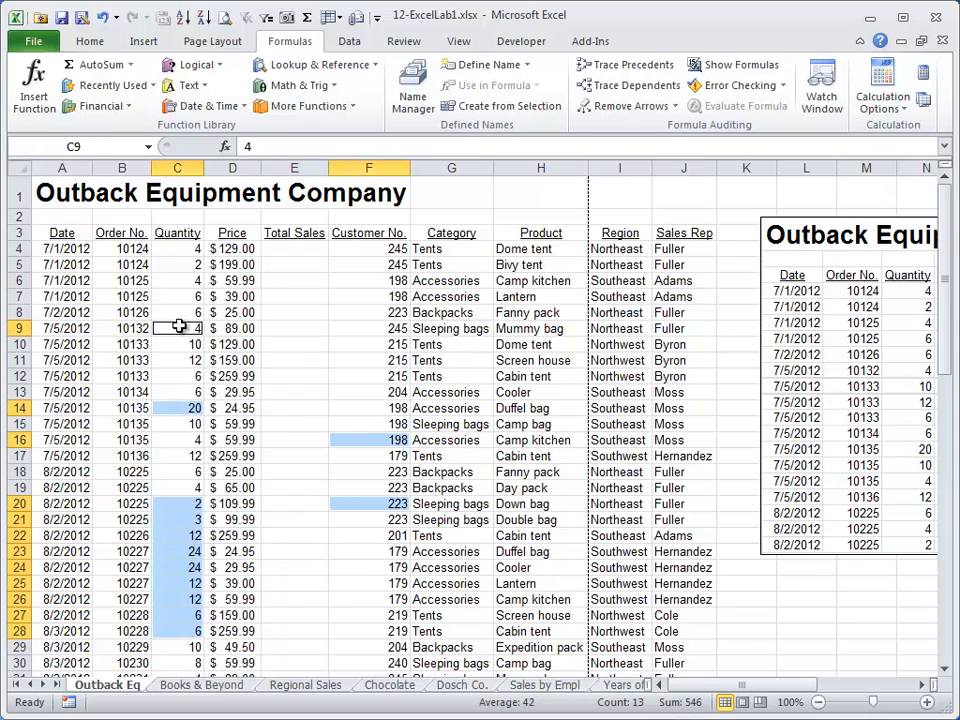
ctrl+click(376, 299)
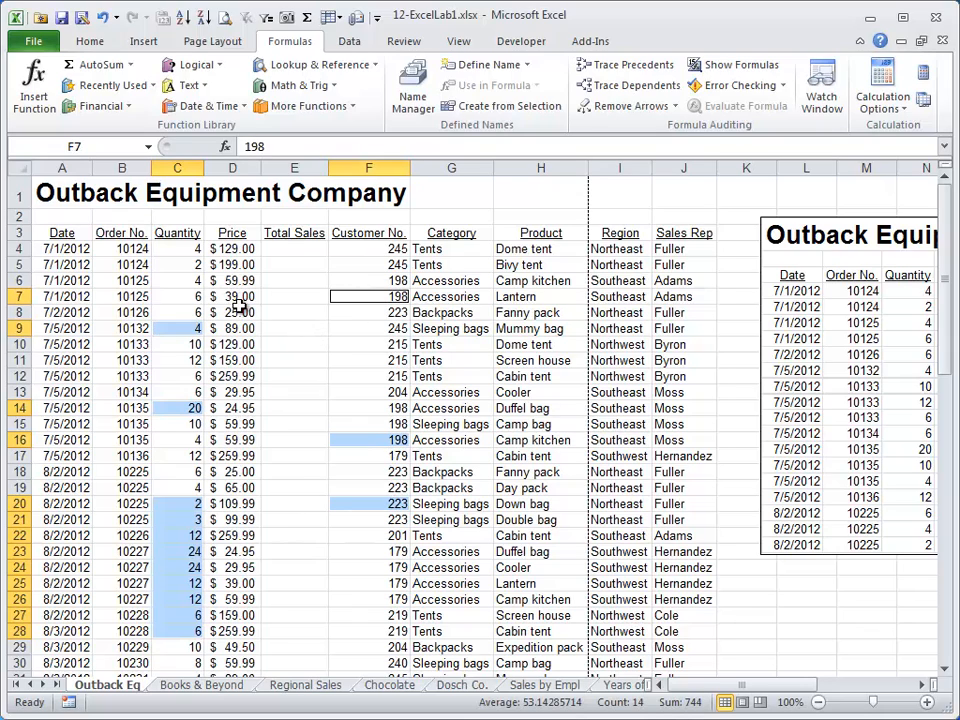
Select the quantities in C4:C28 and examine the status bar's customization options without changing them.
click(181, 249)
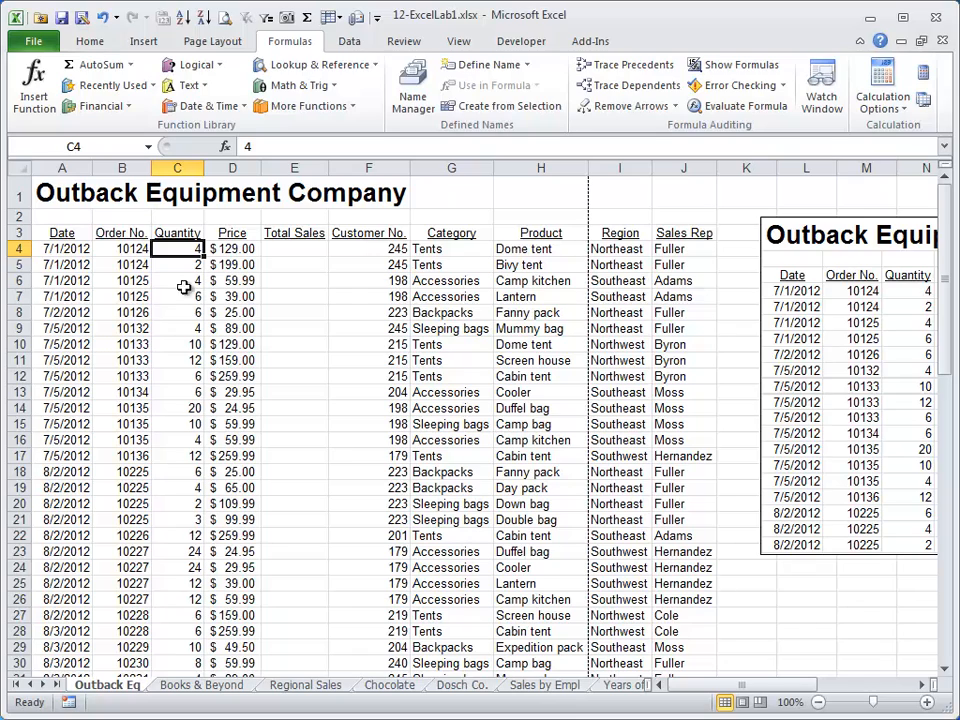
shift+click(189, 630)
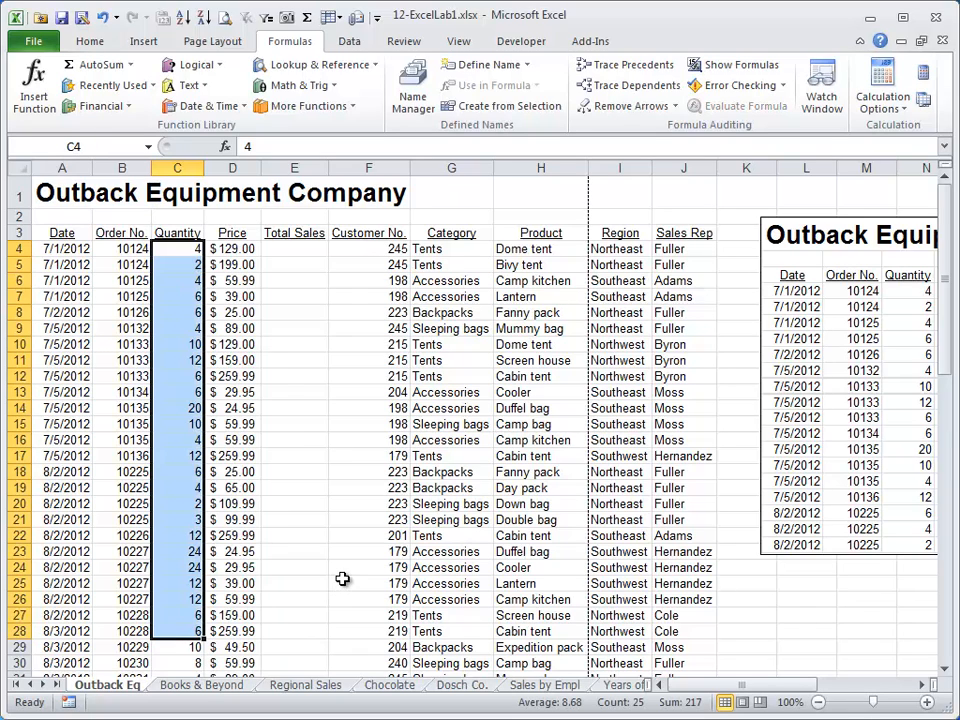
right_click(705, 708)
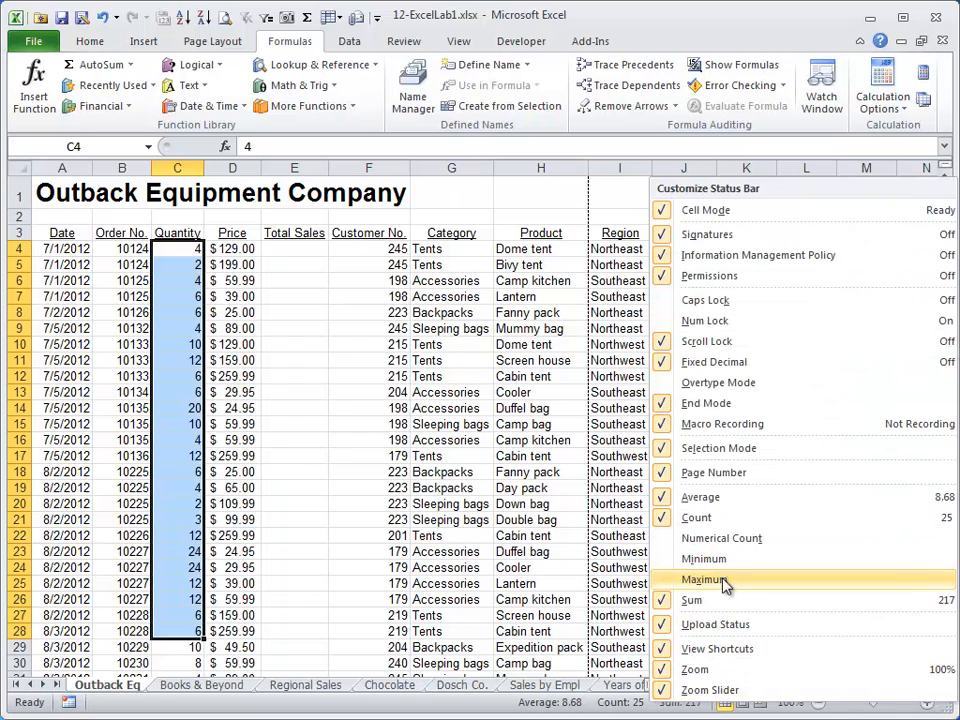
click(398, 570)
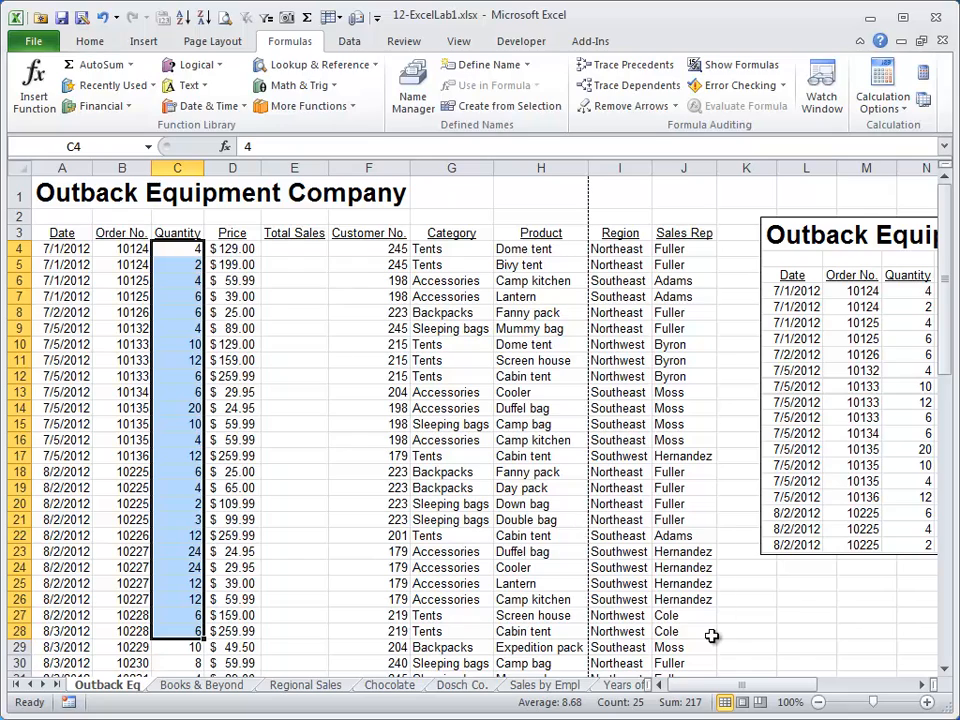
click(334, 356)
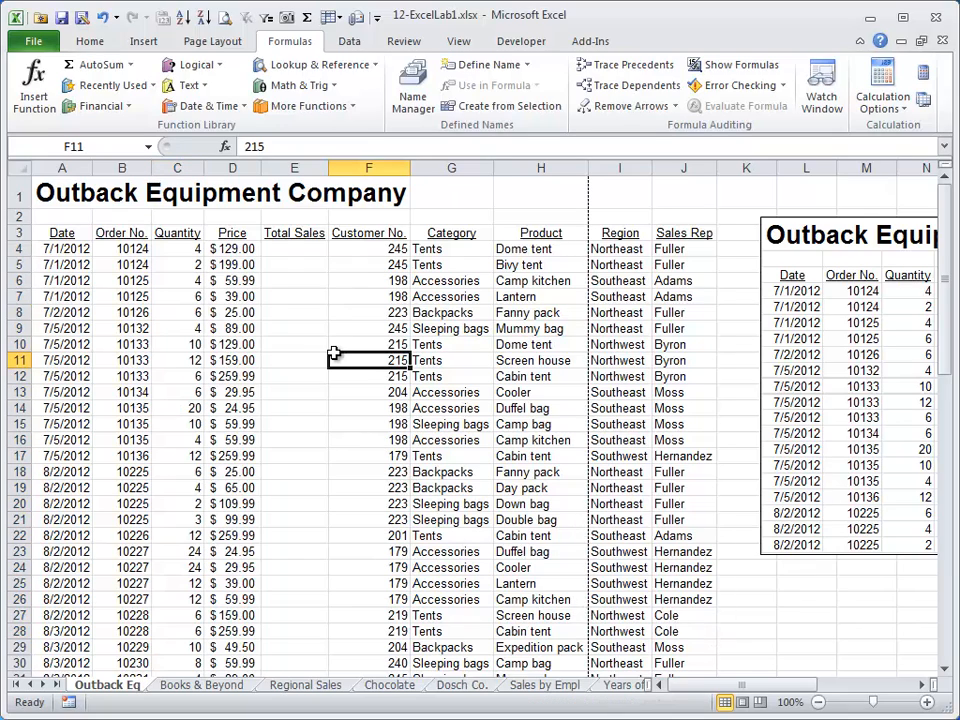